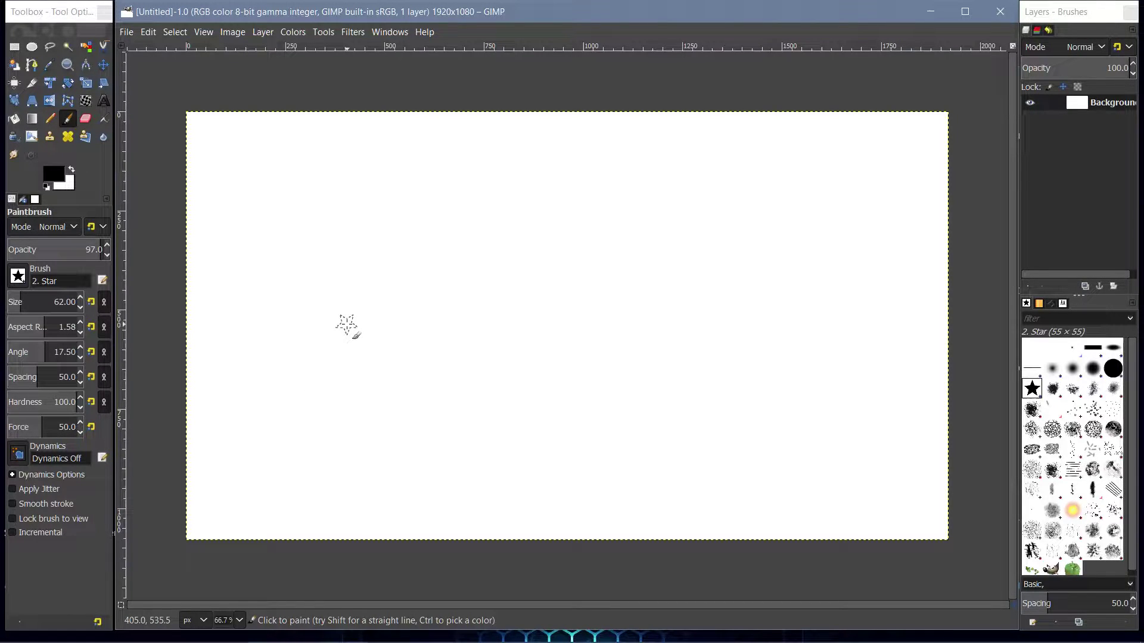
Step: Enlarge, shrink and again enlarge the Paintbrush's 2. Star brush in small increments, ending at a size of 109
key("bracketright")
key("bracketright")
key("bracketright")
key("bracketright")
key("bracketright")
key("bracketright")
key("bracketright")
key("bracketright")
key("bracketright")
key("bracketright")
key("bracketright")
key("bracketright")
key("bracketright")
key("bracketright")
key("bracketright")
key("bracketright")
key("bracketright")
key("bracketright")
key("bracketright")
key("bracketright")
key("bracketright")
key("bracketright")
key("bracketright")
key("bracketright")
key("bracketright")
key("bracketright")
key("bracketright")
key("bracketright")
key("bracketright")
key("bracketright")
key("bracketright")
key("bracketright")
key("bracketright")
key("bracketright")
key("bracketright")
key("bracketright")
key("bracketright")
key("bracketright")
key("bracketright")
key("bracketright")
key("bracketright")
key("bracketright")
key("bracketright")
key("bracketright")
key("bracketright")
key("bracketright")
key("bracketright")
key("bracketright")
key("bracketright")
key("bracketright")
key("bracketright")
key("bracketright")
key("bracketright")
key("bracketright")
key("bracketright")
key("bracketright")
key("bracketright")
key("bracketright")
key("bracketright")
key("bracketright")
key("bracketright")
key("bracketright")
key("bracketright")
key("bracketright")
key("bracketleft")
key("bracketleft")
key("bracketleft")
key("bracketleft")
key("bracketleft")
key("bracketleft")
key("bracketleft")
key("bracketleft")
key("bracketleft")
key("bracketleft")
key("bracketleft")
key("bracketleft")
key("bracketleft")
key("bracketleft")
key("bracketleft")
key("bracketleft")
key("bracketleft")
key("bracketleft")
key("bracketleft")
key("bracketleft")
key("bracketleft")
key("bracketleft")
key("bracketleft")
key("bracketleft")
key("bracketleft")
key("bracketleft")
key("bracketleft")
key("bracketleft")
key("bracketleft")
key("bracketleft")
key("bracketleft")
key("bracketleft")
key("bracketleft")
key("bracketleft")
key("bracketleft")
key("bracketleft")
key("bracketleft")
key("bracketleft")
key("bracketleft")
key("bracketleft")
key("bracketright")
key("bracketright")
key("bracketright")
key("bracketright")
key("bracketright")
key("bracketright")
key("bracketright")
key("bracketright")
key("bracketright")
key("bracketright")
key("bracketright")
key("bracketright")
key("bracketright")
key("bracketright")
key("bracketright")
key("bracketright")
key("bracketright")
key("bracketright")
key("bracketright")
key("bracketright")
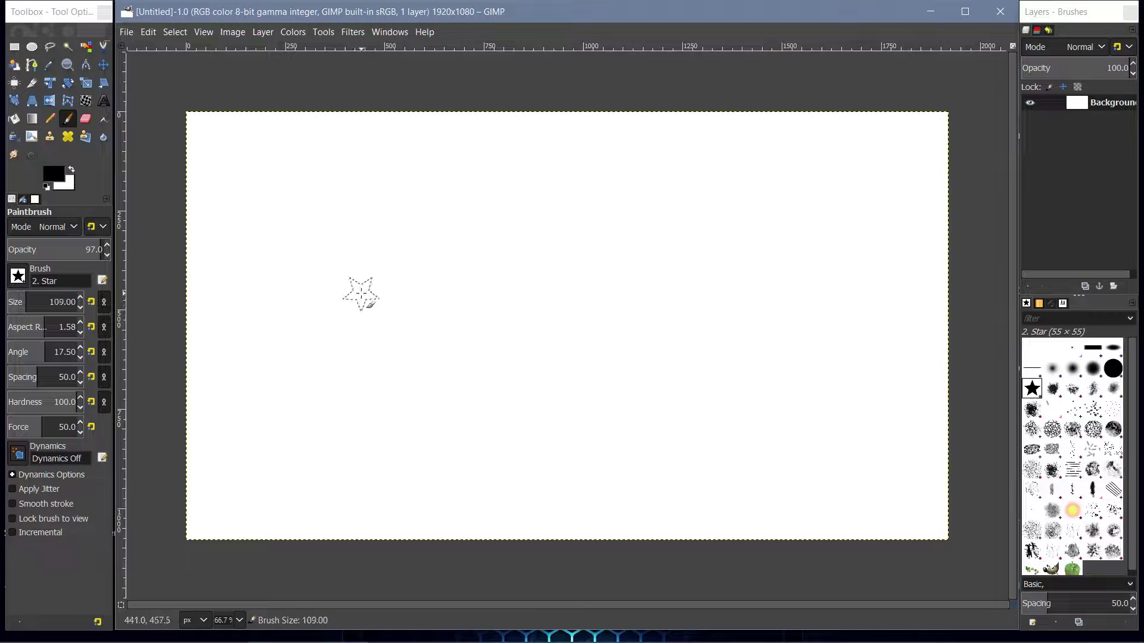
Step: Enlarge the star brush in small increments to 336 and stamp one large star just left of the canvas centre
key("bracketright")
key("bracketright")
key("bracketright")
key("bracketright")
key("bracketright")
key("bracketright")
key("bracketright")
key("bracketright")
key("bracketright")
key("bracketright")
key("bracketright")
key("bracketright")
key("bracketright")
key("bracketright")
key("bracketright")
key("bracketright")
key("bracketright")
key("bracketright")
key("bracketright")
key("bracketright")
key("bracketright")
key("bracketright")
key("bracketright")
key("bracketright")
key("bracketright")
key("bracketright")
key("bracketright")
key("bracketright")
key("bracketright")
key("bracketright")
key("bracketright")
key("bracketright")
key("bracketright")
key("bracketright")
key("bracketright")
key("bracketright")
key("bracketright")
key("bracketright")
key("bracketright")
key("bracketright")
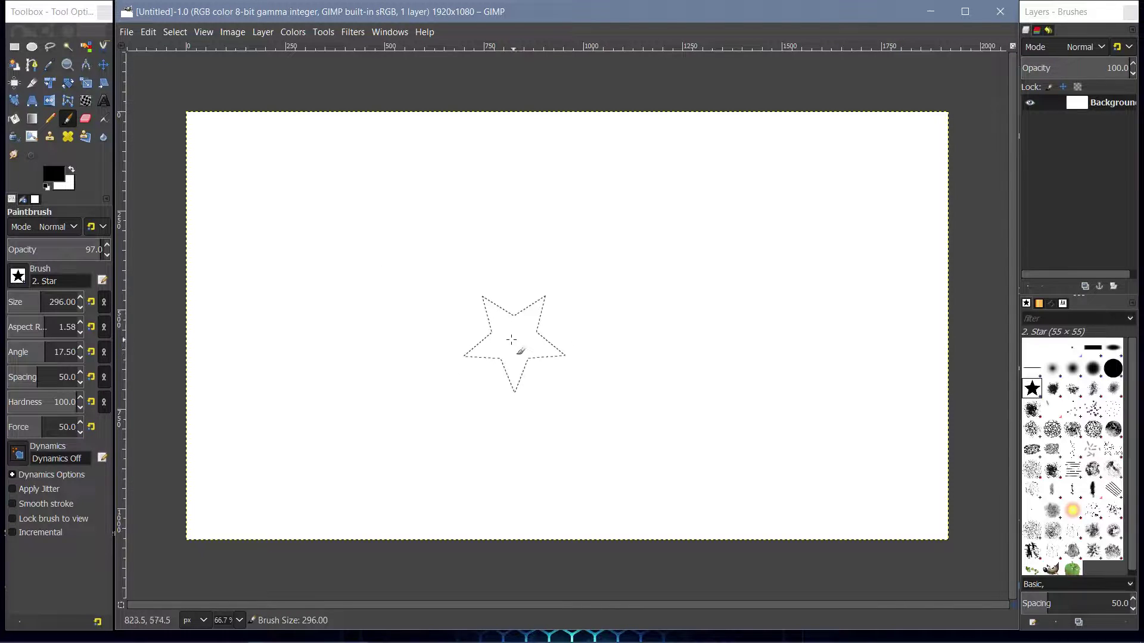
key("bracketright")
key("bracketright")
key("bracketright")
key("bracketright")
key("bracketright")
key("bracketright")
key("bracketright")
key("bracketright")
key("bracketright")
key("bracketright")
key("bracketright")
key("bracketright")
key("bracketright")
key("bracketright")
key("bracketright")
key("bracketright")
key("bracketright")
key("bracketright")
key("bracketright")
key("bracketright")
left_click(464, 295)
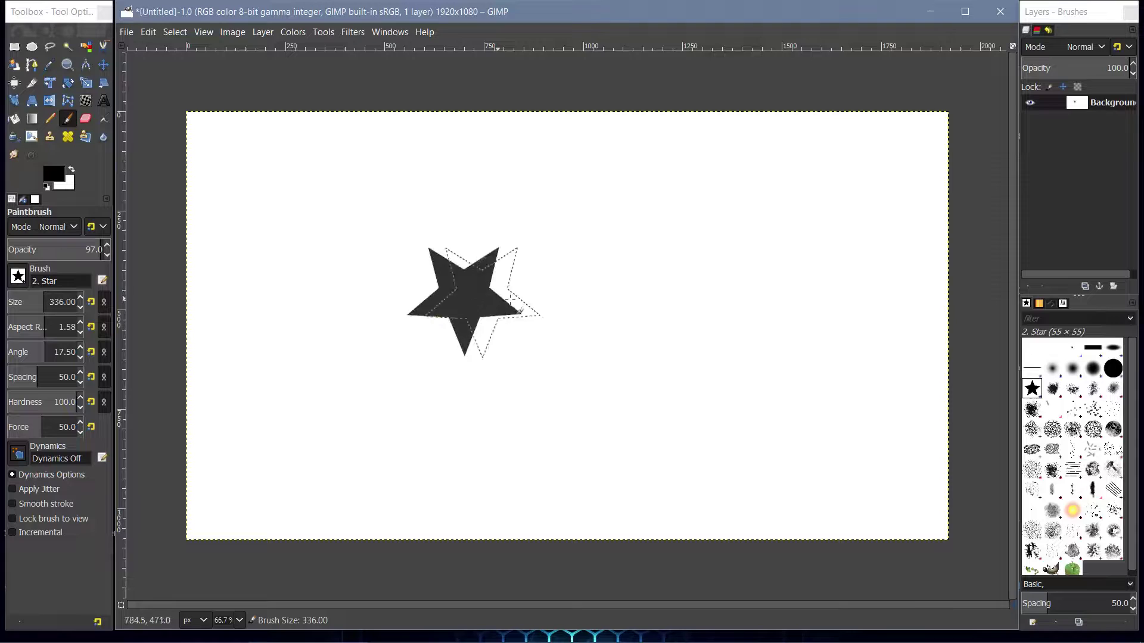
Step: Shrink the star brush well below 100 in small increments and stamp a tiny star to the right of the large one
key("bracketleft")
key("bracketleft")
key("bracketleft")
key("bracketleft")
key("bracketleft")
key("bracketleft")
key("bracketleft")
key("bracketleft")
key("bracketleft")
key("bracketleft")
key("bracketleft")
key("bracketleft")
key("bracketleft")
key("bracketleft")
key("bracketleft")
key("bracketleft")
key("bracketleft")
key("bracketleft")
key("bracketleft")
key("bracketleft")
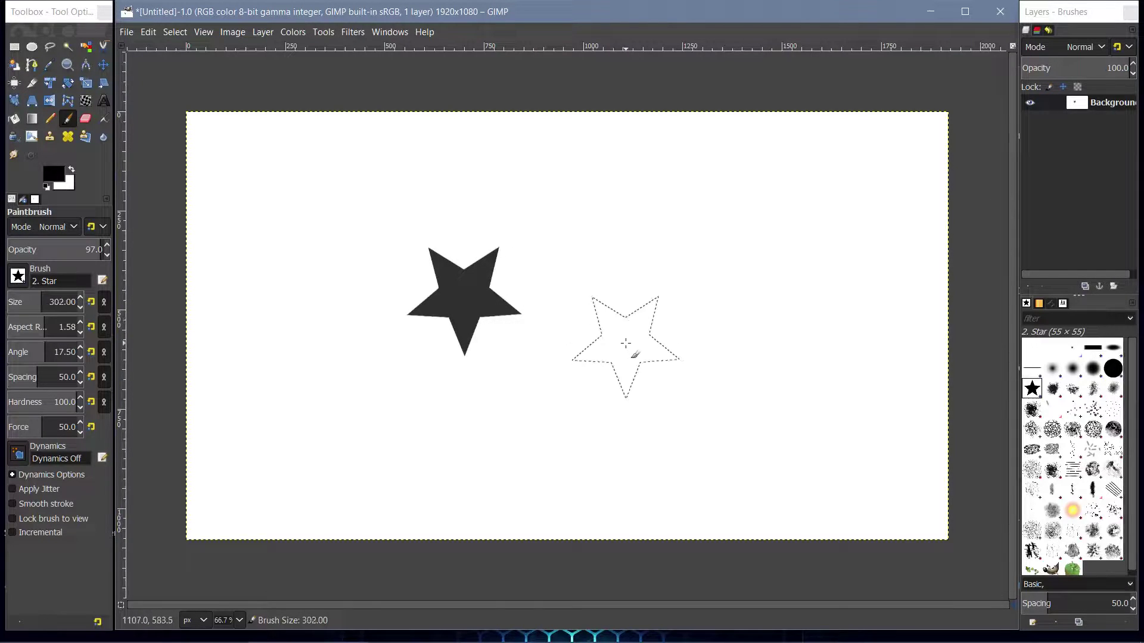
key("bracketleft")
key("bracketleft")
key("bracketleft")
key("bracketleft")
key("bracketleft")
key("bracketleft")
key("bracketleft")
key("bracketleft")
key("bracketleft")
key("bracketleft")
key("bracketleft")
key("bracketleft")
key("bracketleft")
key("bracketleft")
key("bracketleft")
key("bracketleft")
key("bracketleft")
key("bracketleft")
key("bracketleft")
key("bracketleft")
left_click(628, 335)
Step: Enlarge the star brush to about 121 and stamp a star just above and left of the tiny one
key("bracketright")
key("bracketright")
key("bracketright")
key("bracketright")
key("bracketright")
key("bracketright")
key("bracketright")
key("bracketright")
key("bracketright")
key("bracketright")
key("bracketright")
key("bracketright")
key("bracketright")
key("bracketright")
key("bracketright")
key("bracketright")
key("bracketright")
key("bracketright")
key("bracketright")
key("bracketright")
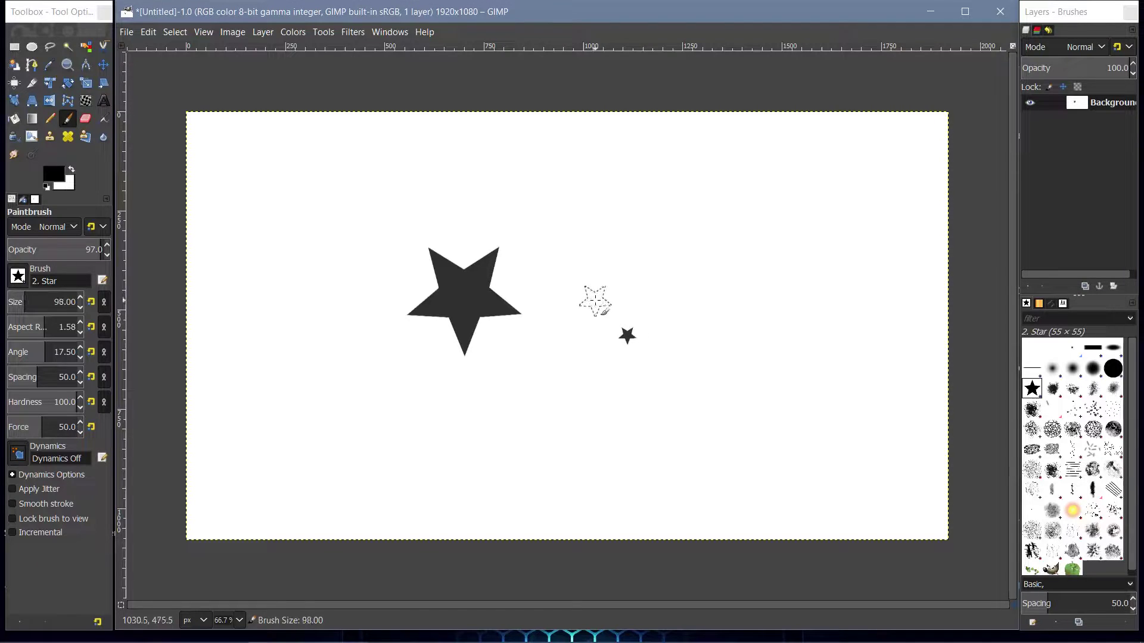
left_click(595, 295)
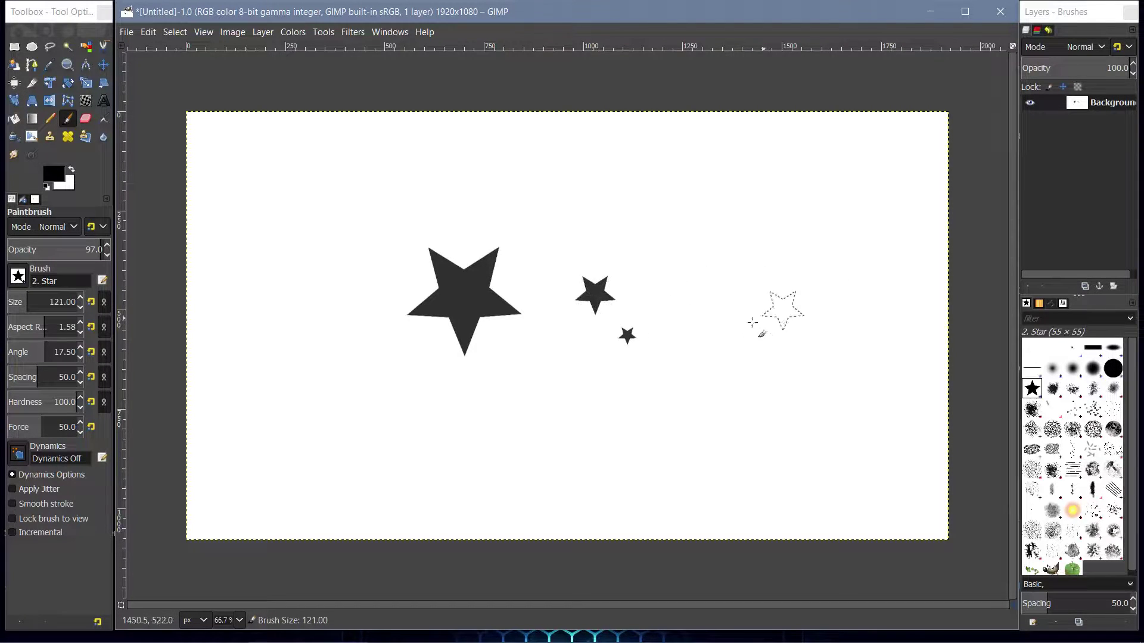
Step: Enlarge the star brush further in small increments and stamp a medium star below and left of the tiny one
key("bracketright")
key("bracketright")
key("bracketright")
key("bracketright")
key("bracketright")
key("bracketright")
key("bracketright")
key("bracketright")
key("bracketright")
key("bracketright")
key("bracketright")
key("bracketright")
key("bracketright")
key("bracketright")
key("bracketright")
key("bracketright")
key("bracketright")
key("bracketright")
key("bracketright")
key("bracketright")
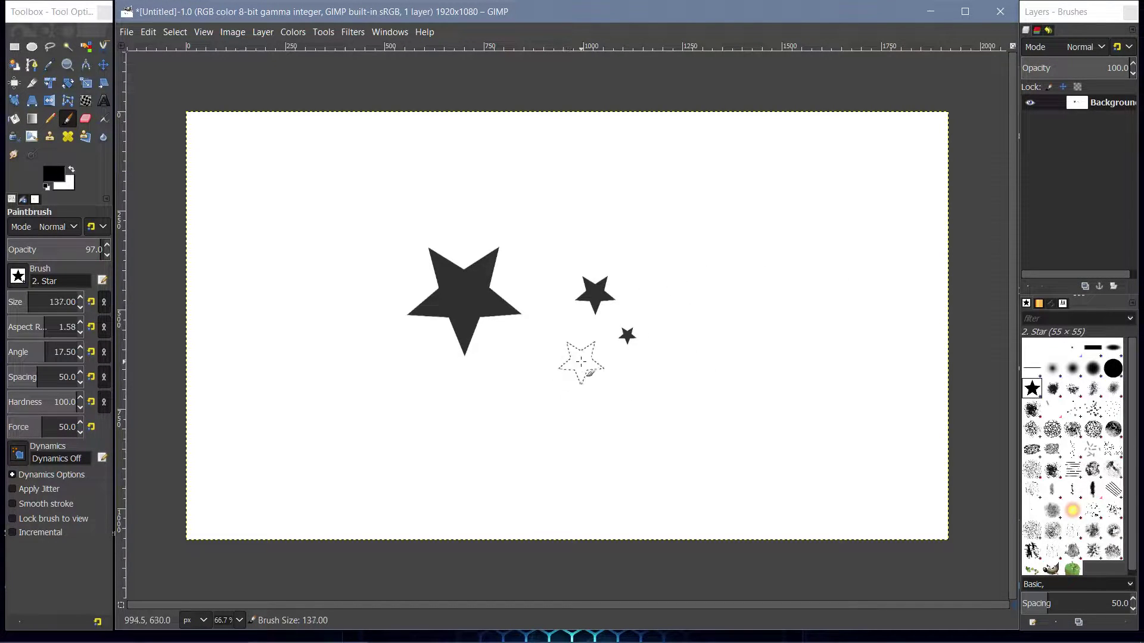
left_click(581, 362)
Step: Increase the star brush size to 201 and stamp two stars, one near the canvas's upper-left corner and one above the small stars
key("bracketright")
key("bracketright")
key("bracketright")
key("bracketright")
key("bracketright")
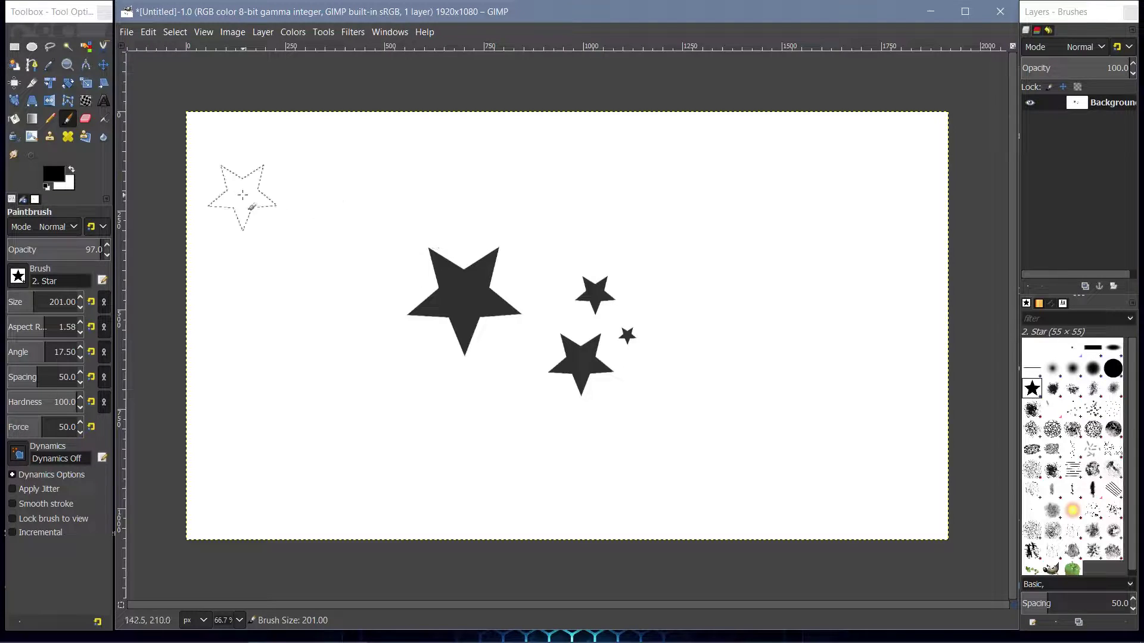
left_click(301, 192)
left_click(617, 180)
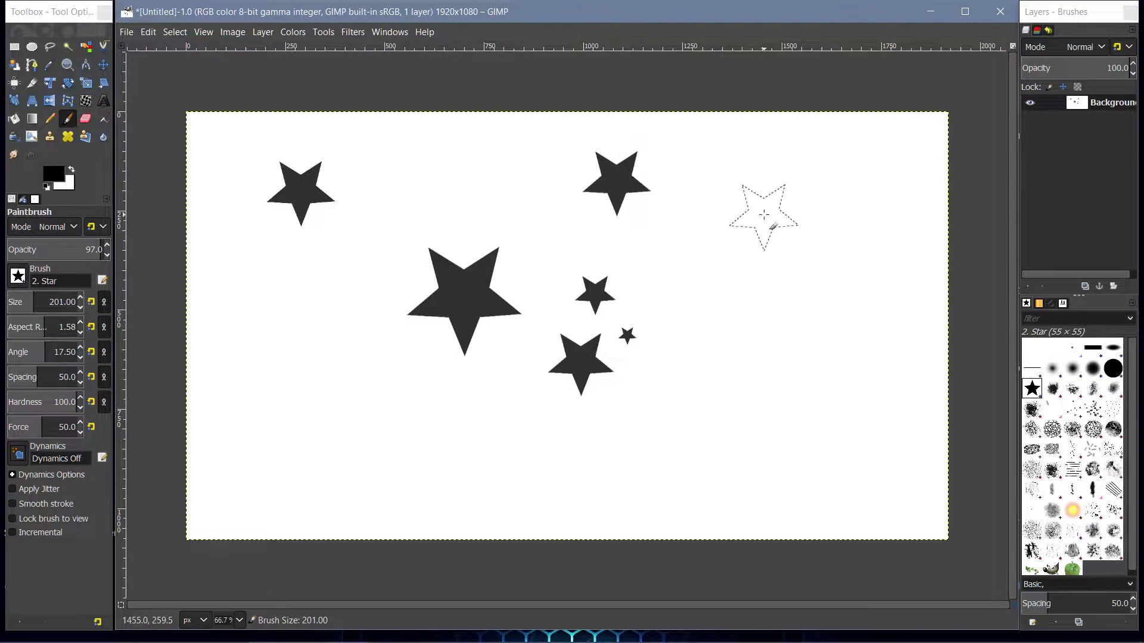
Step: Stamp two stars at size 201, one near the canvas's upper-right corner and one overlapping the small central cluster
left_click(765, 214)
left_click(585, 320)
Step: Enlarge the star brush in small increments to about 230 and stamp a star in the canvas's lower-left area
key("bracketright")
key("bracketright")
key("bracketright")
key("bracketright")
key("bracketright")
key("bracketright")
key("bracketright")
key("bracketright")
key("bracketright")
key("bracketright")
key("bracketright")
key("bracketright")
key("bracketright")
key("bracketright")
key("bracketright")
key("bracketright")
key("bracketright")
key("bracketright")
key("bracketright")
key("bracketright")
key("bracketright")
key("bracketright")
key("bracketright")
key("bracketright")
key("bracketright")
key("bracketright")
key("bracketright")
key("bracketright")
key("bracketright")
key("bracketright")
key("bracketright")
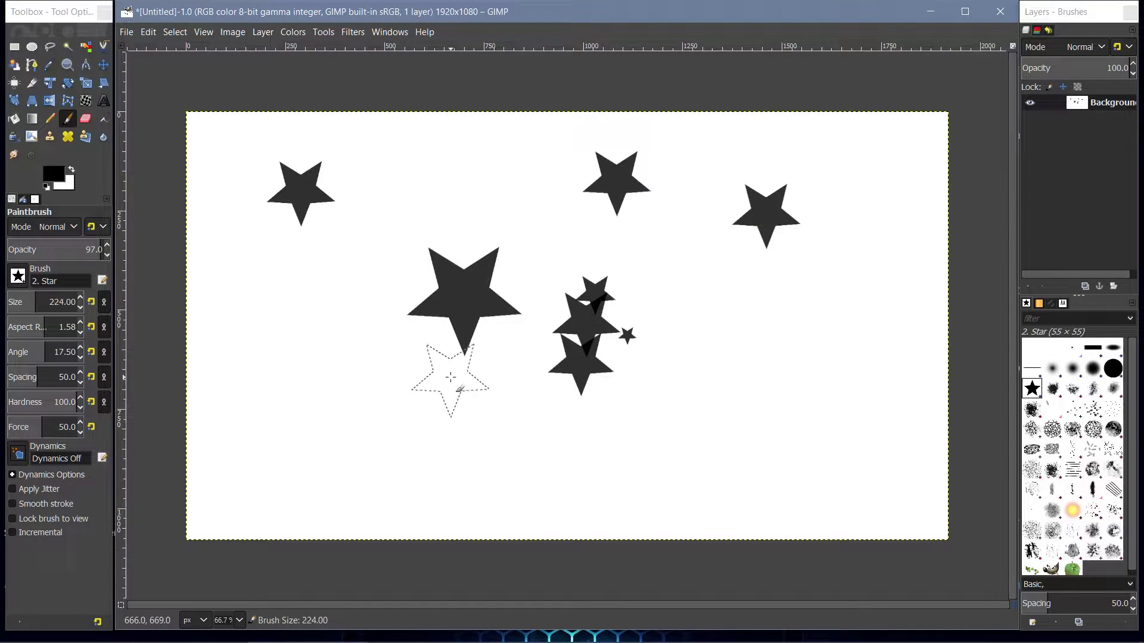
left_click(278, 384)
Step: Shrink the star brush in small increments, stamping a small star below and right of the large one, down to size 1
key("bracketleft")
key("bracketleft")
key("bracketleft")
key("bracketleft")
key("bracketleft")
key("bracketleft")
key("bracketleft")
key("bracketleft")
key("bracketleft")
key("bracketleft")
key("bracketleft")
key("bracketleft")
key("bracketleft")
key("bracketleft")
key("bracketleft")
key("bracketleft")
key("bracketleft")
key("bracketleft")
key("bracketleft")
key("bracketleft")
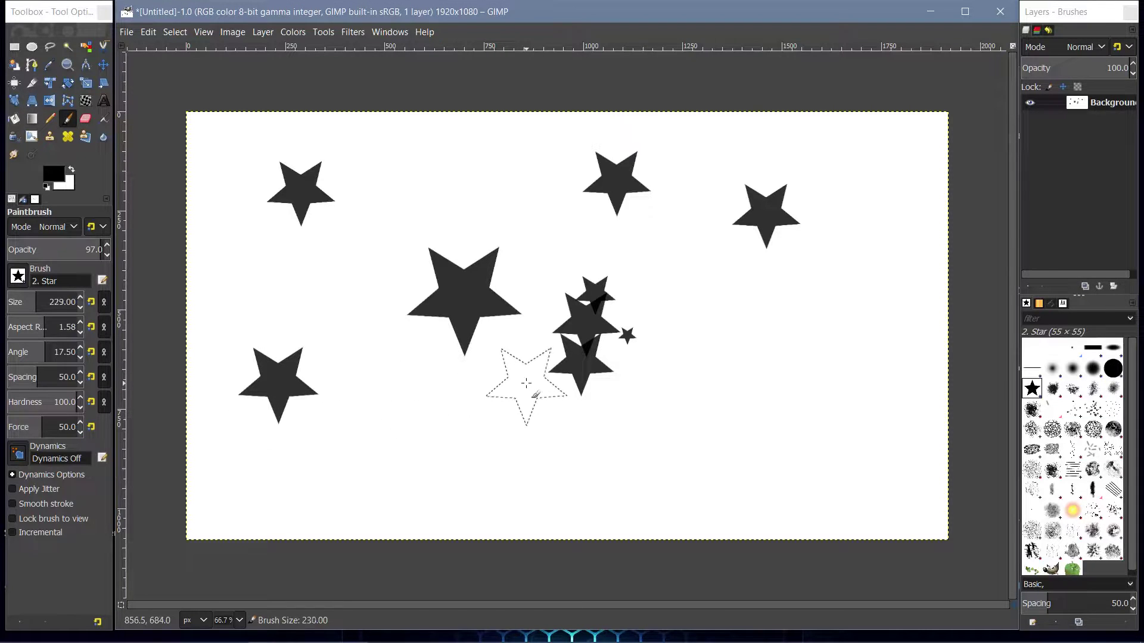
key("bracketleft")
key("bracketleft")
key("bracketleft")
key("bracketleft")
key("bracketleft")
key("bracketleft")
key("bracketleft")
key("bracketleft")
key("bracketleft")
key("bracketleft")
left_click(376, 146)
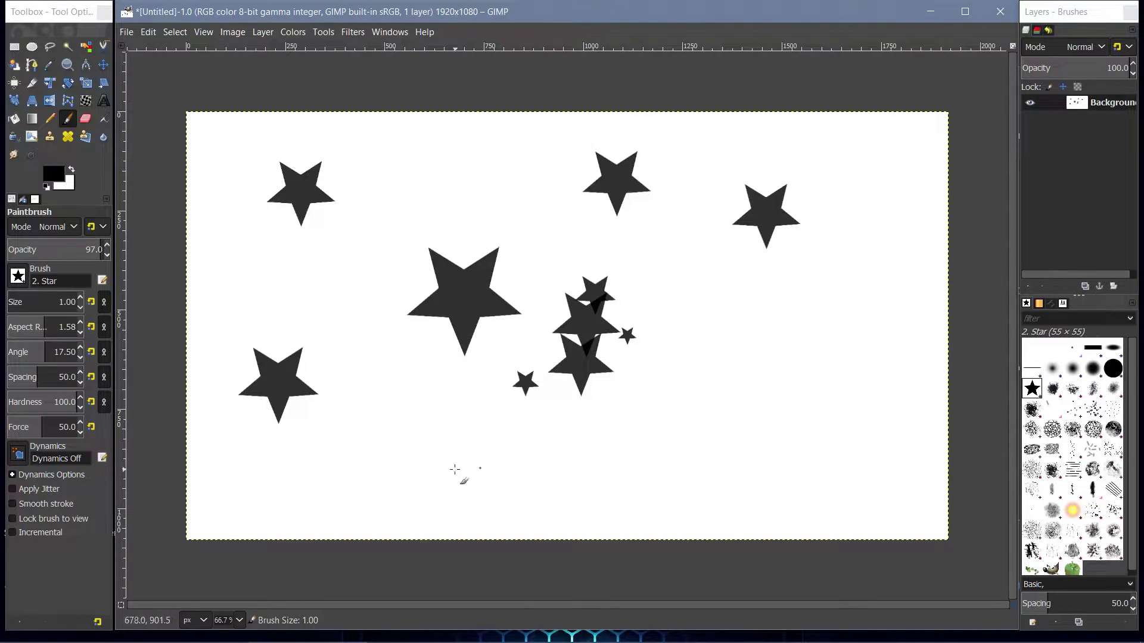
Step: Open the event configuration of the active Main Mouse Wheel controller in the Input Controllers preferences
left_click(149, 33)
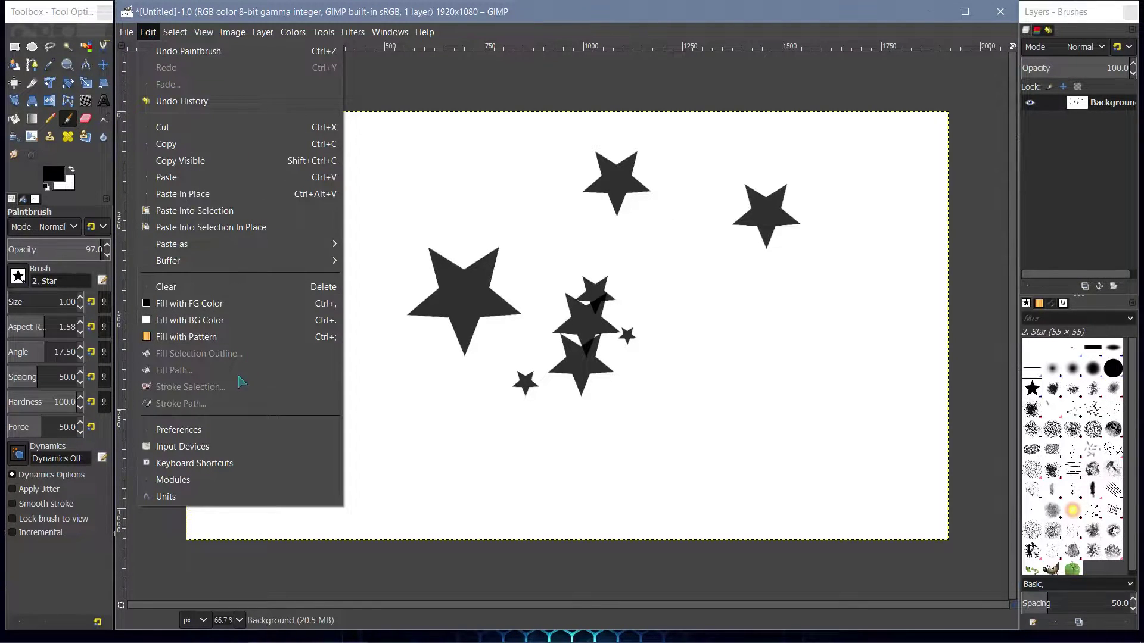
left_click(239, 426)
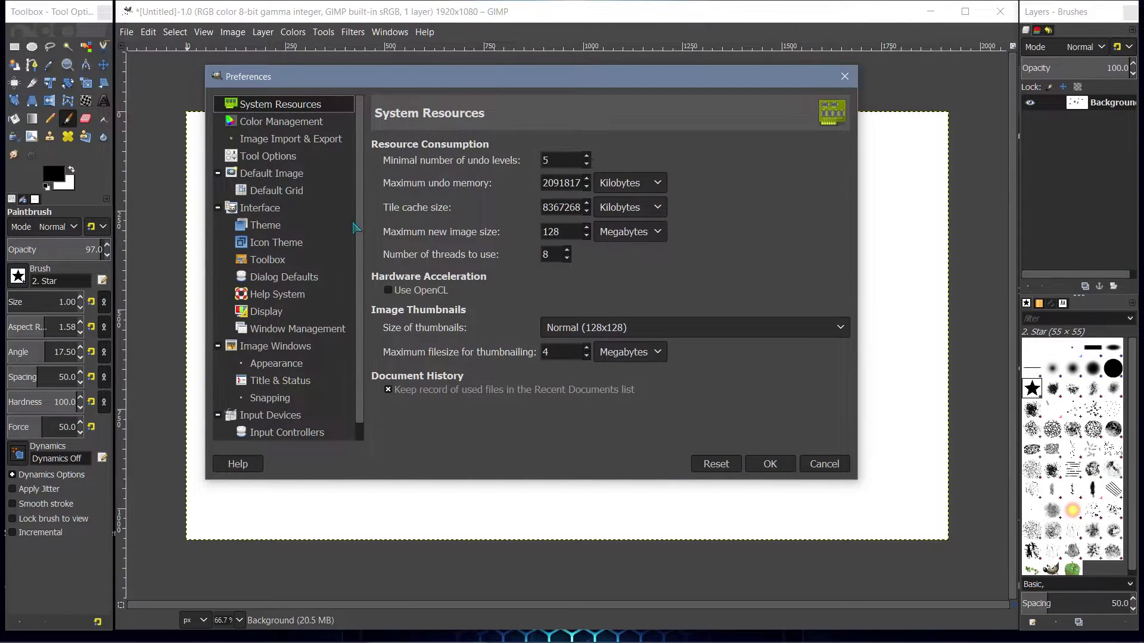
scroll(361, 229, "down", 1)
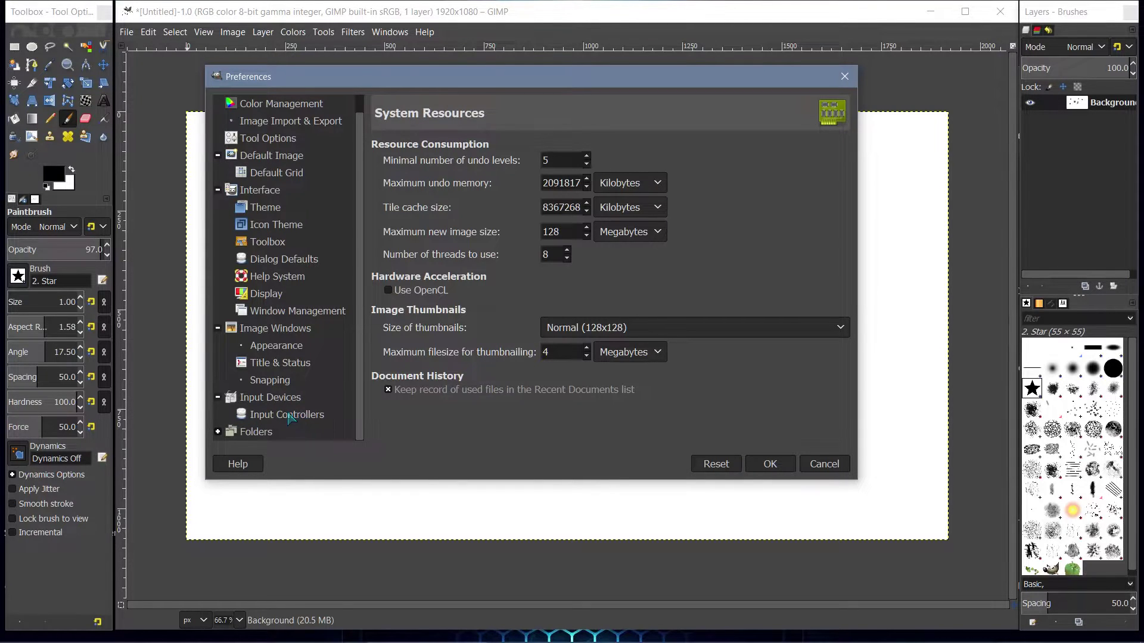
left_click(289, 417)
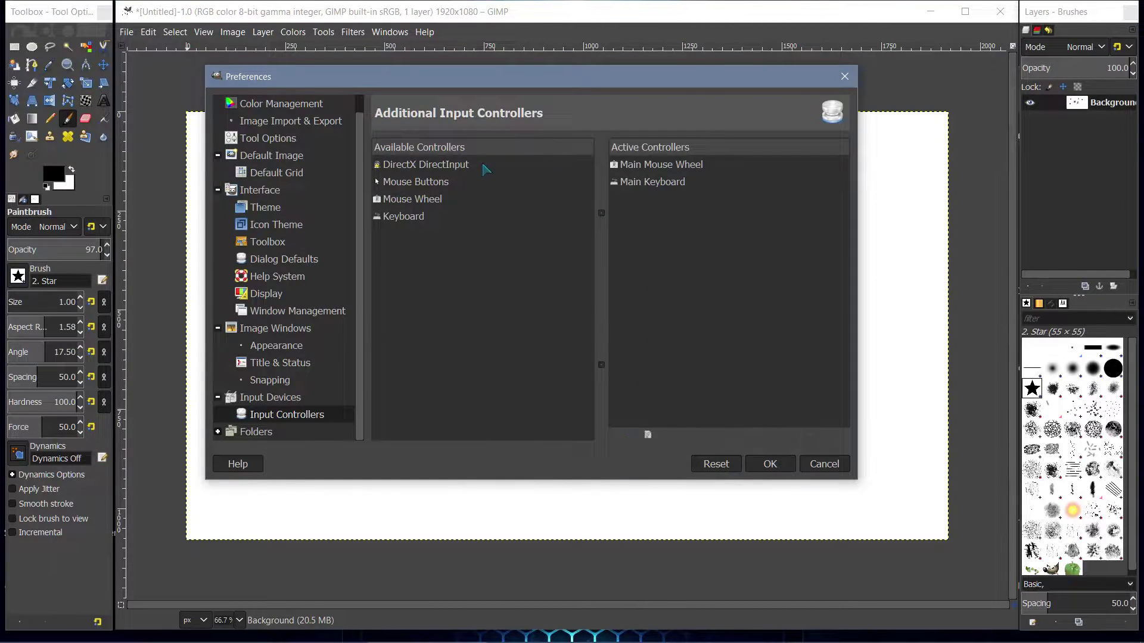
left_click(399, 206)
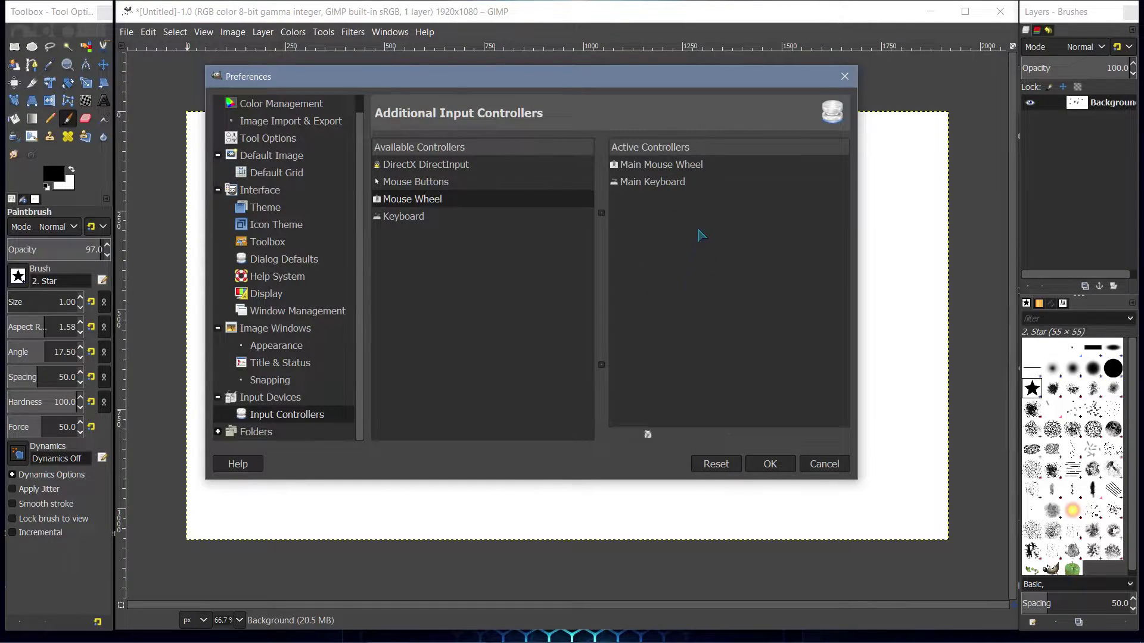
left_click(662, 165)
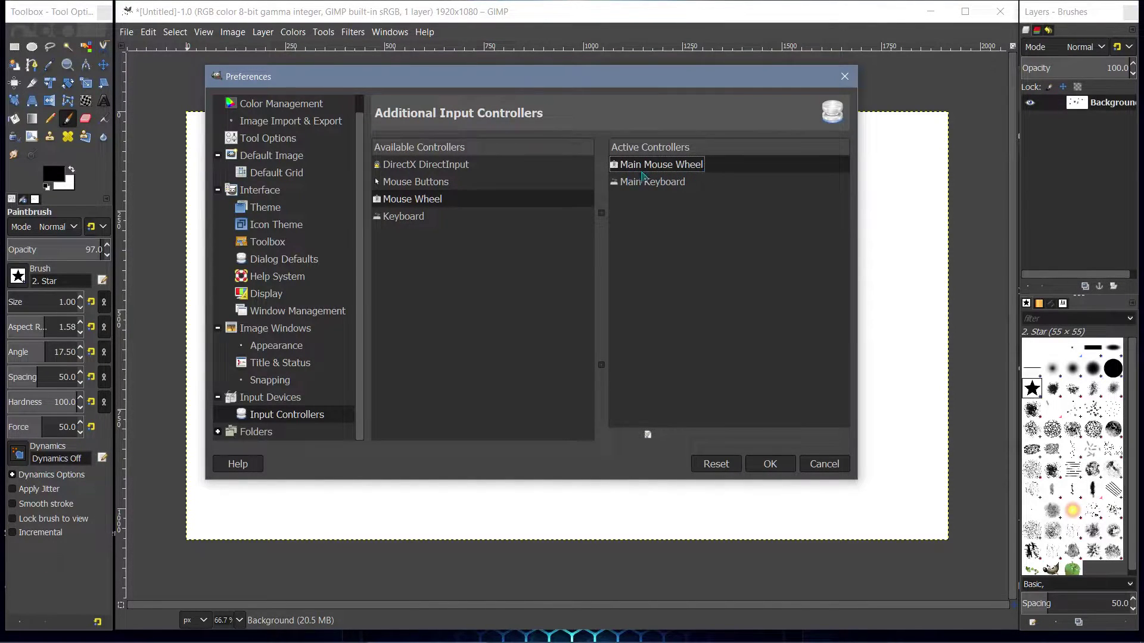
double_click(645, 170)
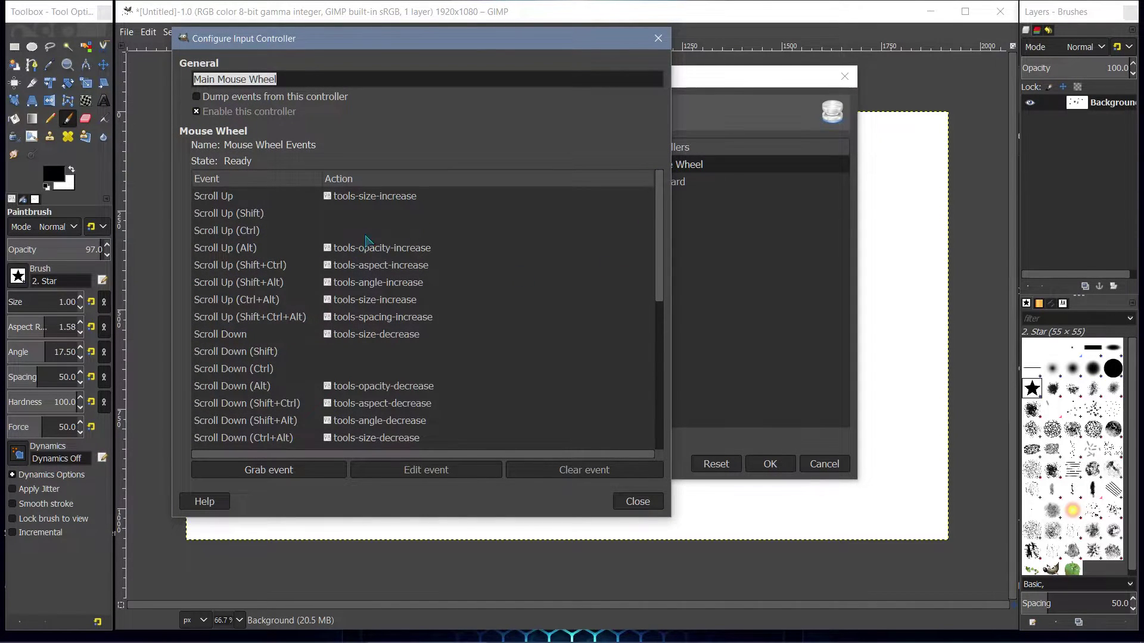
Step: Clear the actions assigned to the plain Scroll Up and Scroll Down events and close the Preferences
left_click(215, 203)
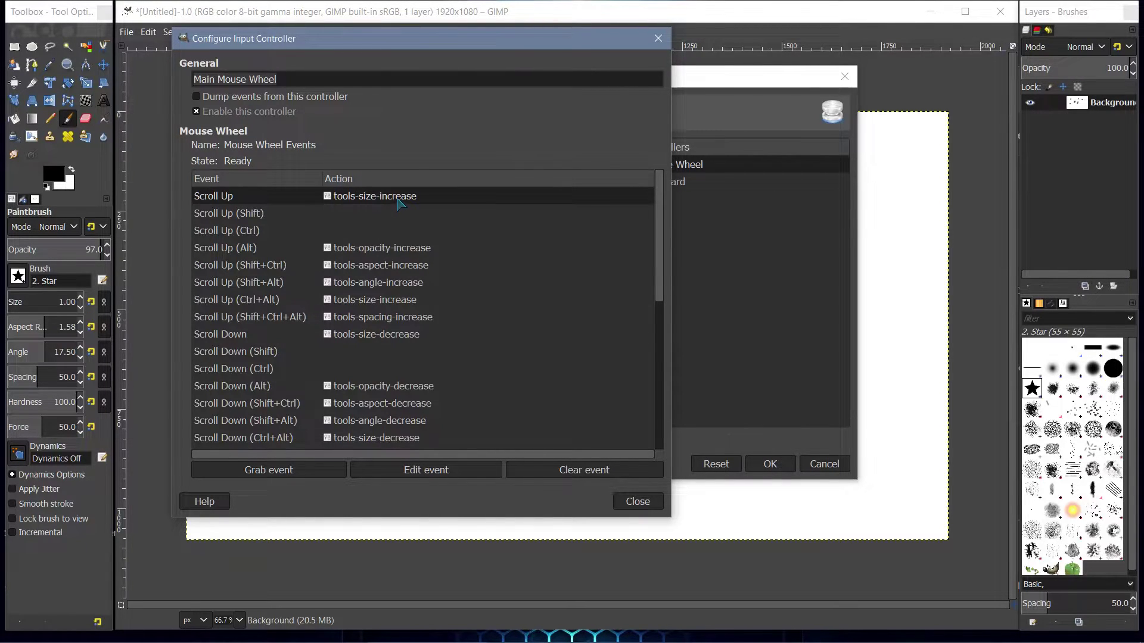
scroll(266, 210, "down", 1)
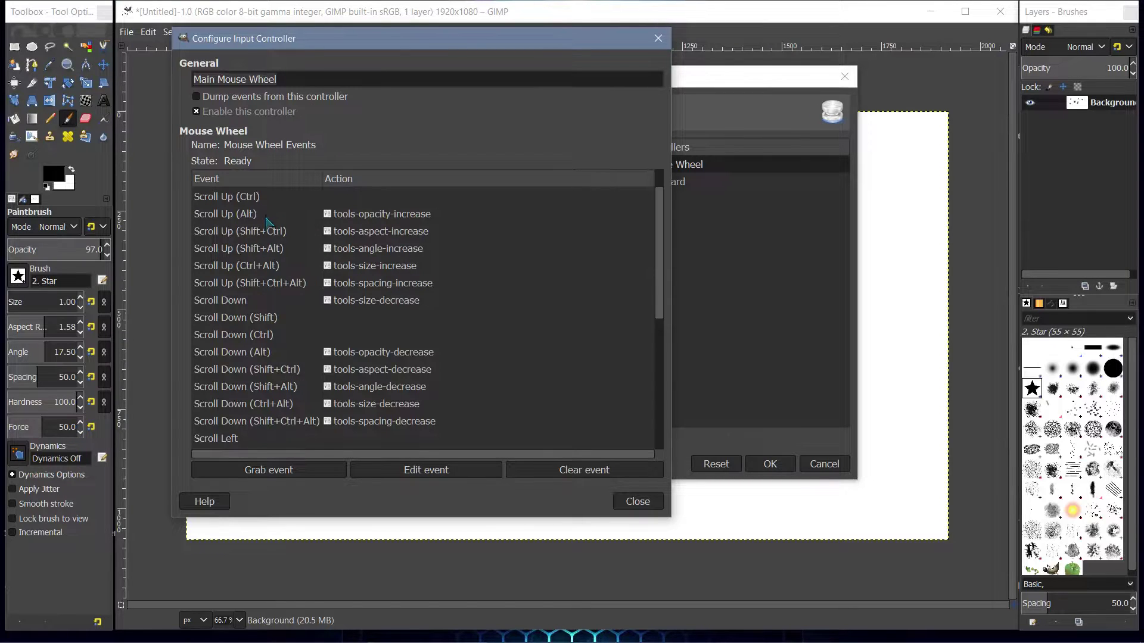
left_click(214, 305)
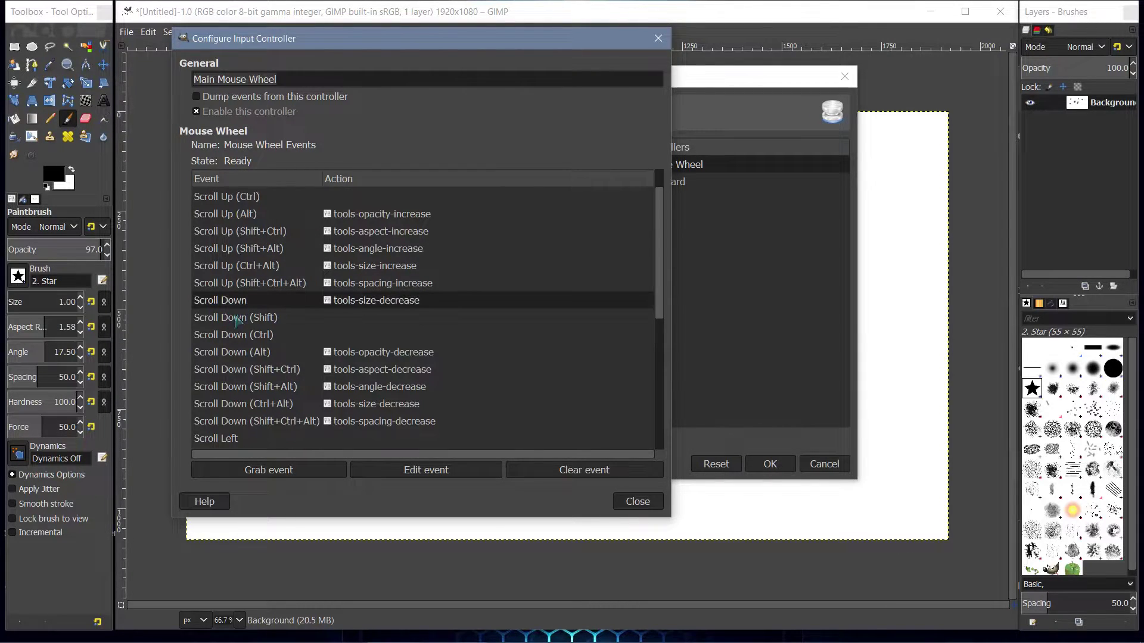
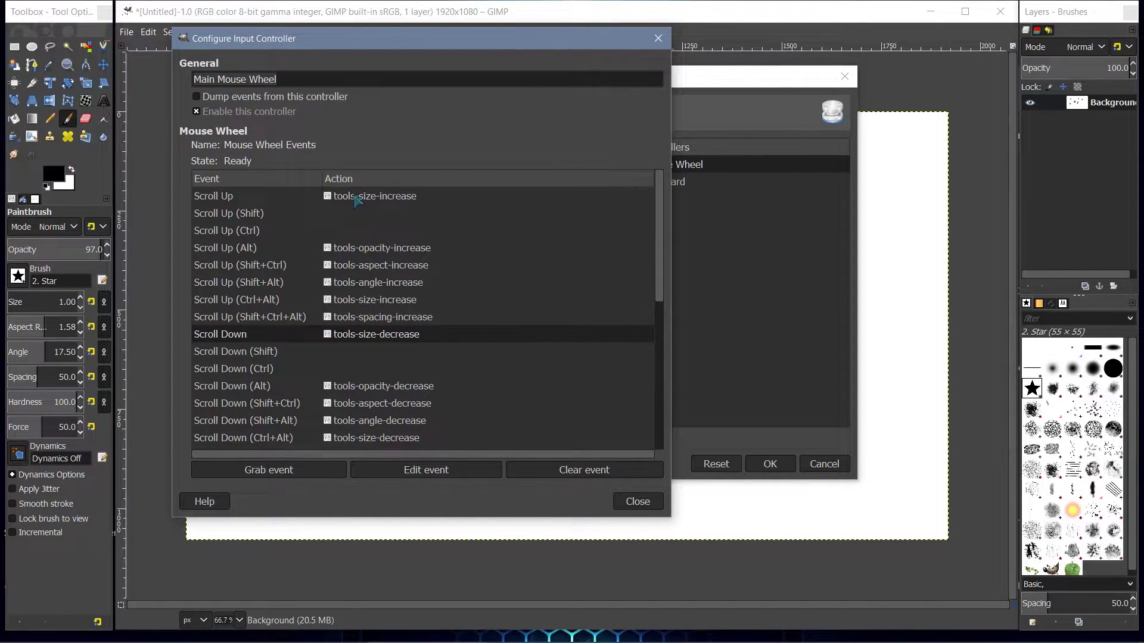
left_click(221, 204)
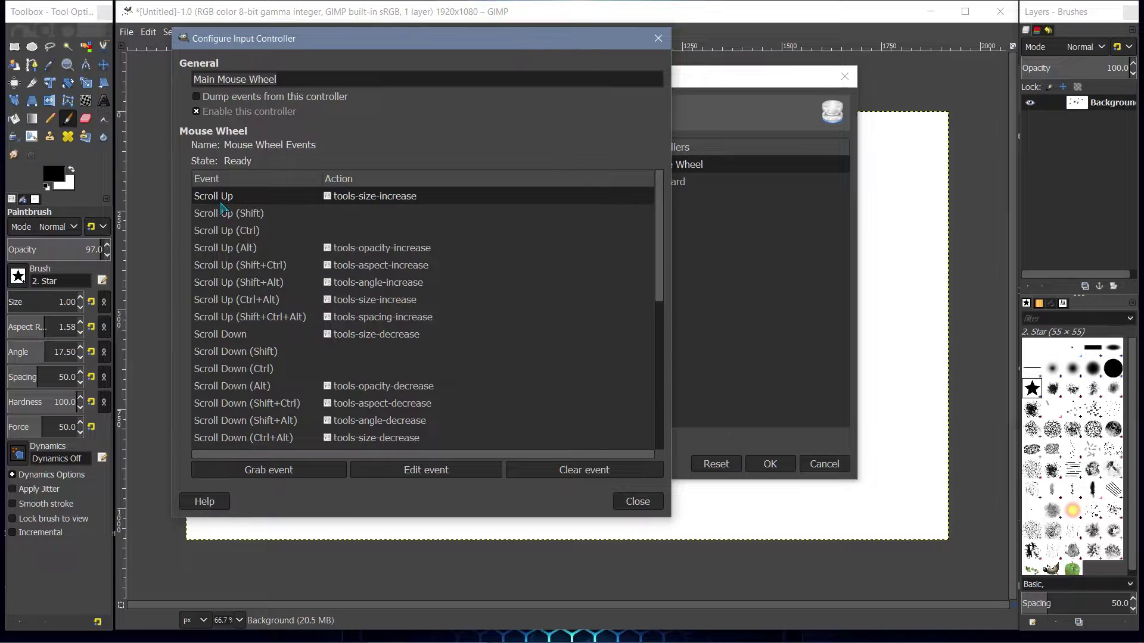
left_click(572, 474)
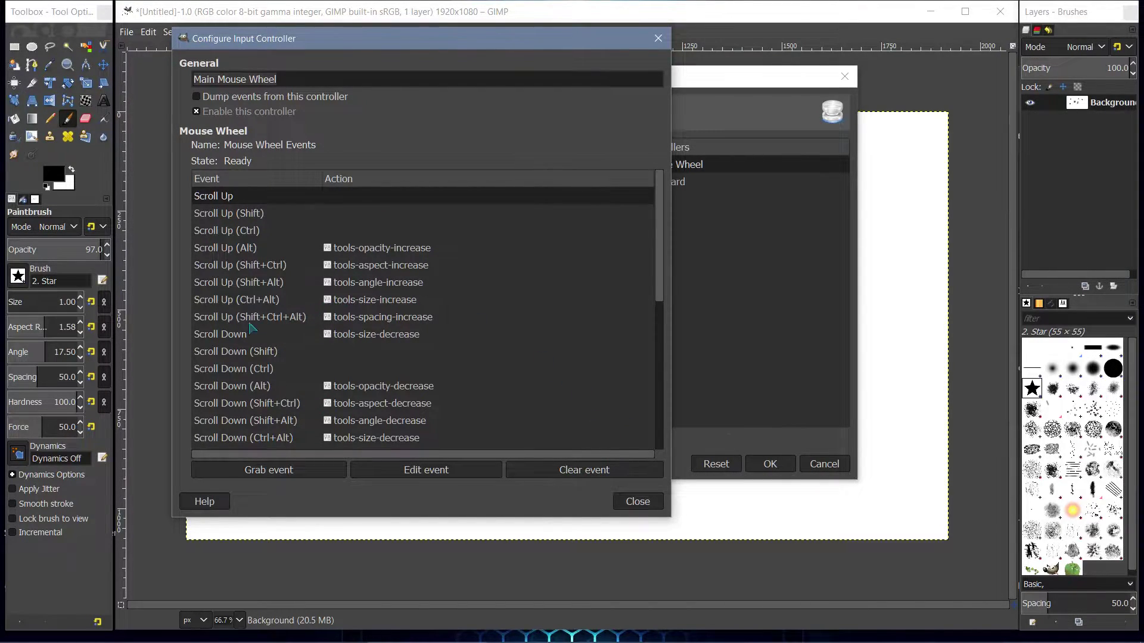
left_click(216, 337)
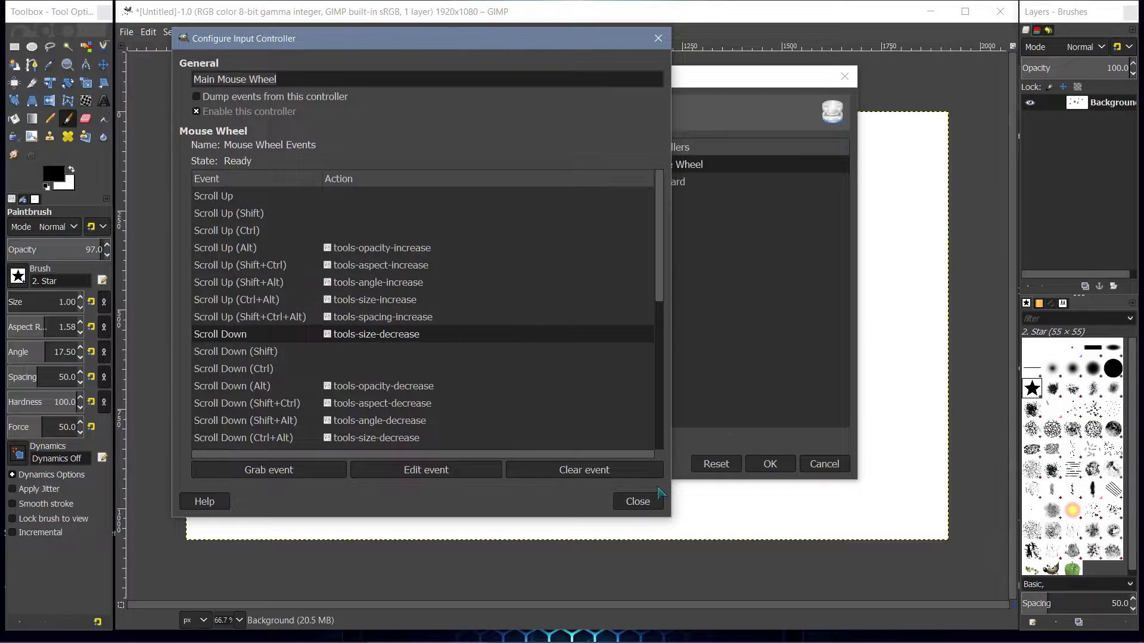
left_click(576, 477)
left_click(662, 45)
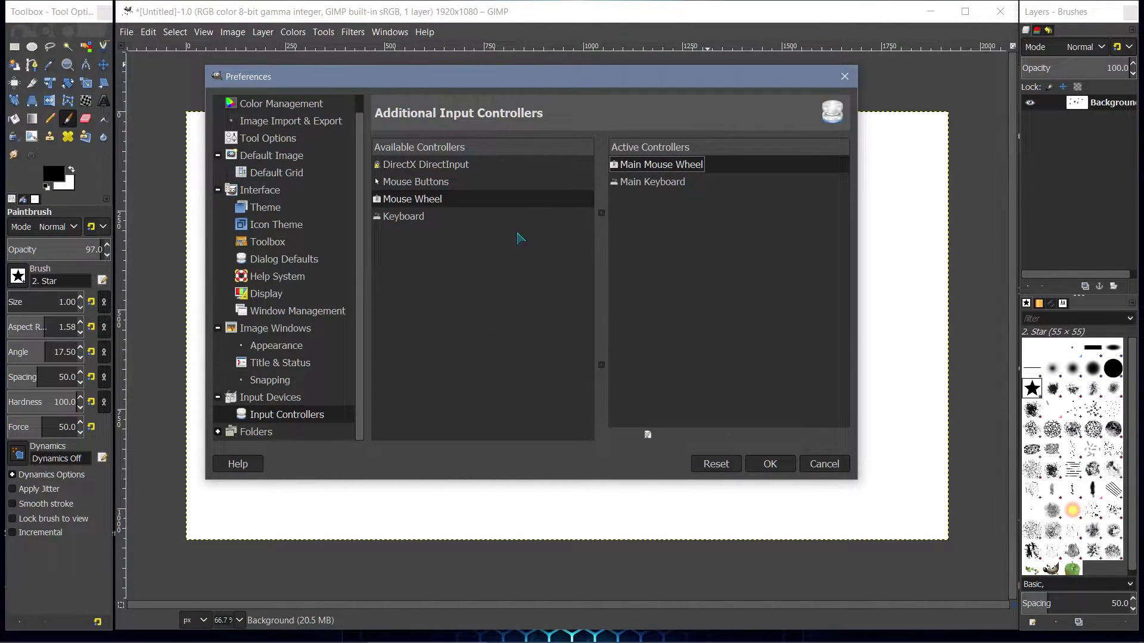
left_click(393, 215)
left_click(412, 202)
left_click(844, 84)
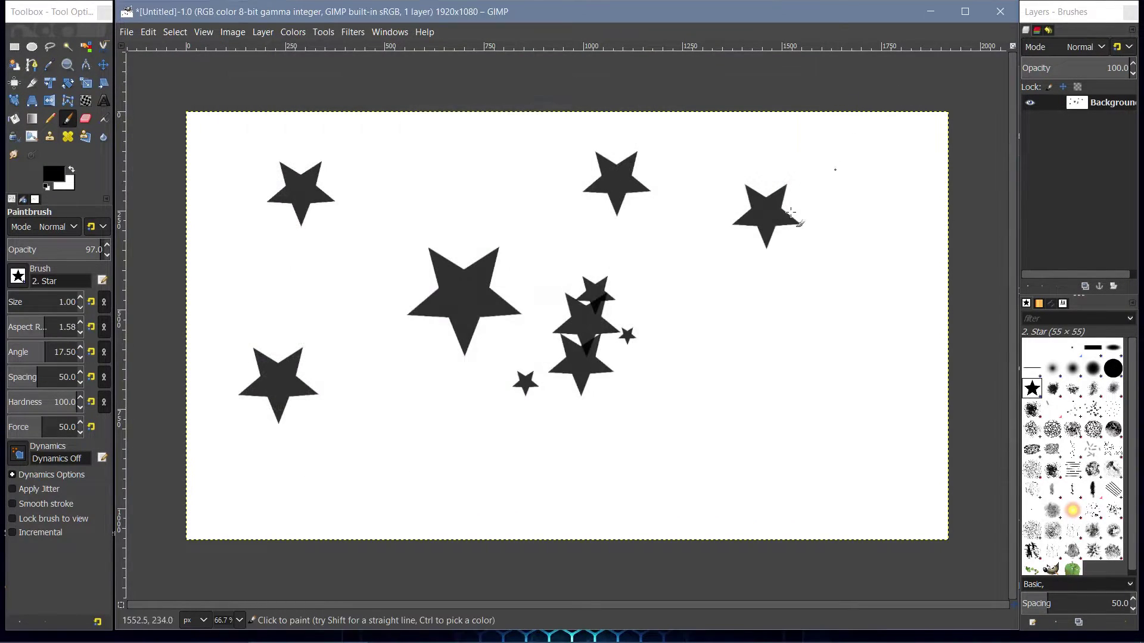
Step: Reopen the Input Controllers preferences and bring up the Main Mouse Wheel event configuration again
left_click(156, 37)
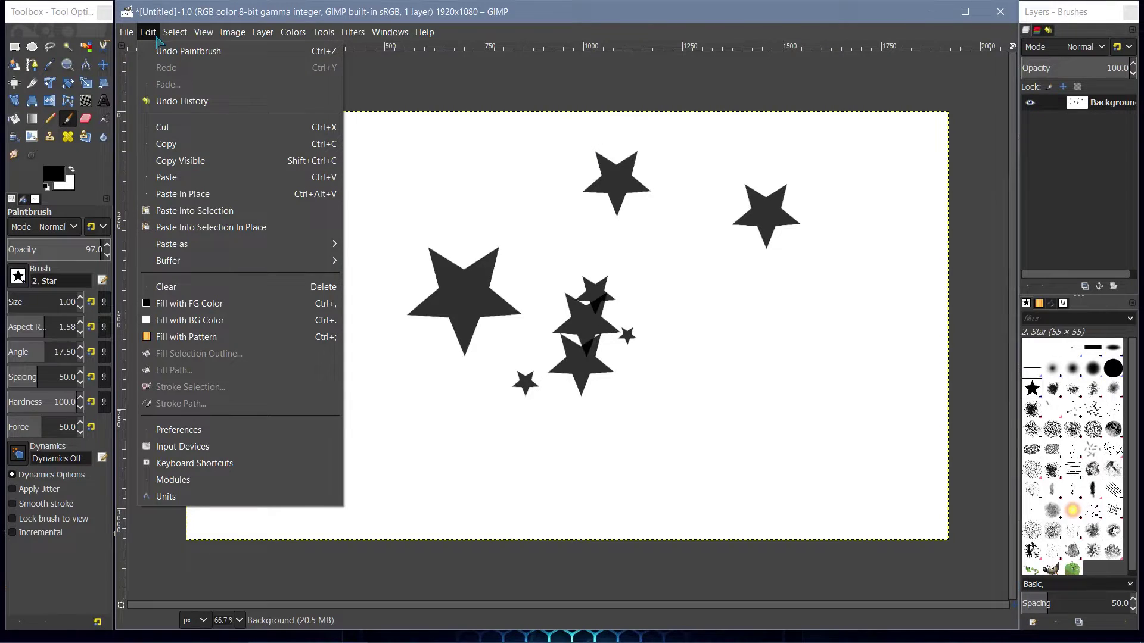
left_click(319, 429)
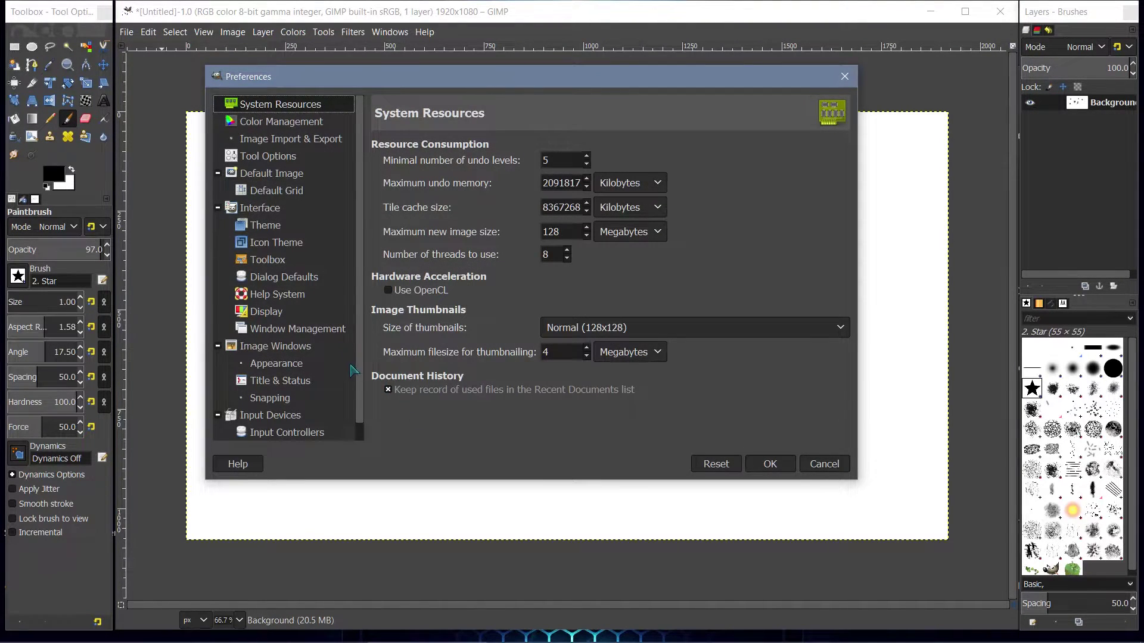
scroll(361, 371, "down", 1)
left_click(284, 420)
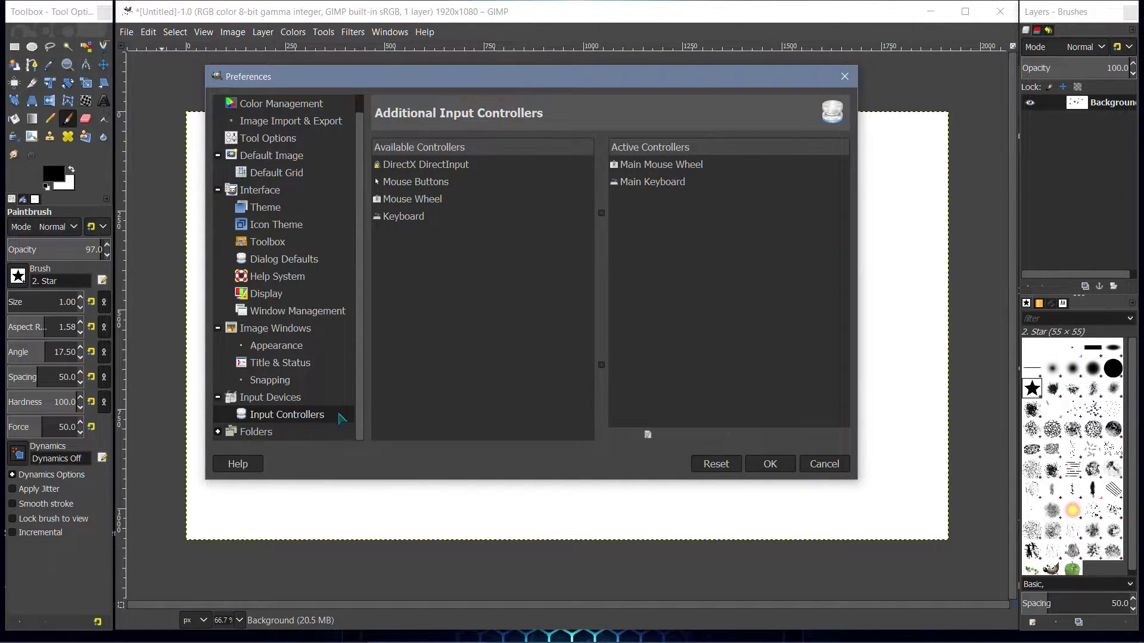
left_click(403, 207)
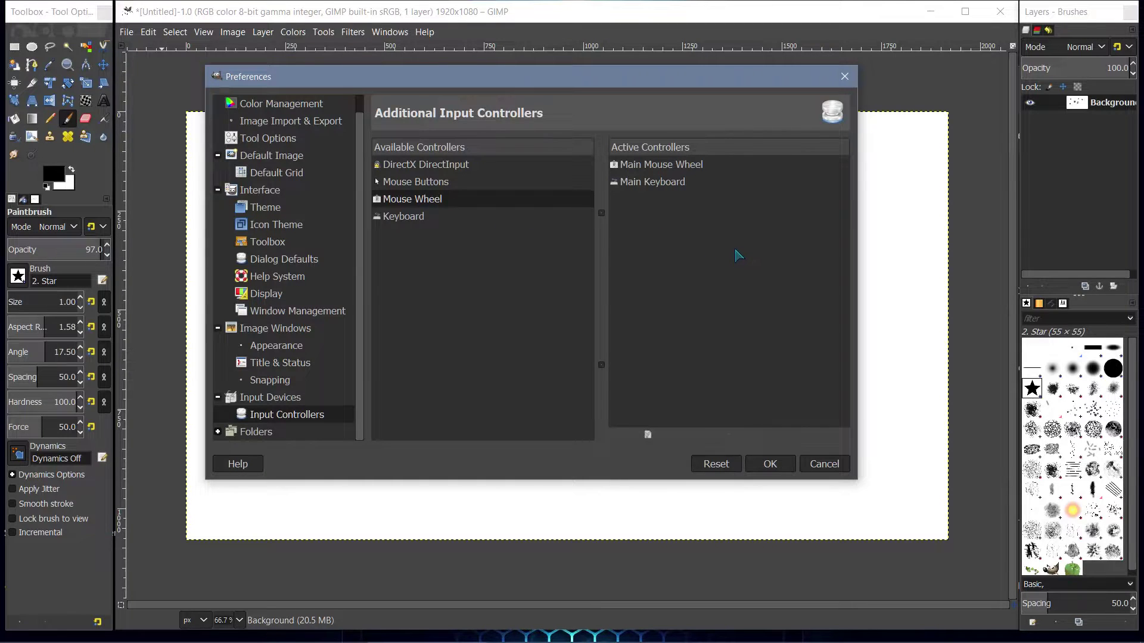
left_click(745, 217)
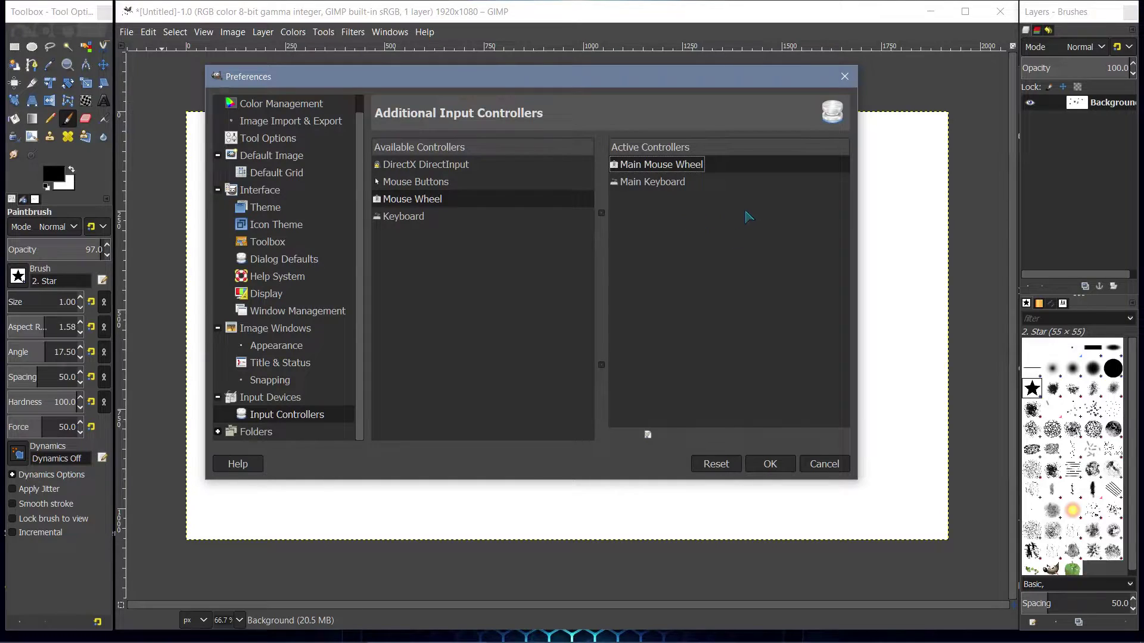
double_click(661, 165)
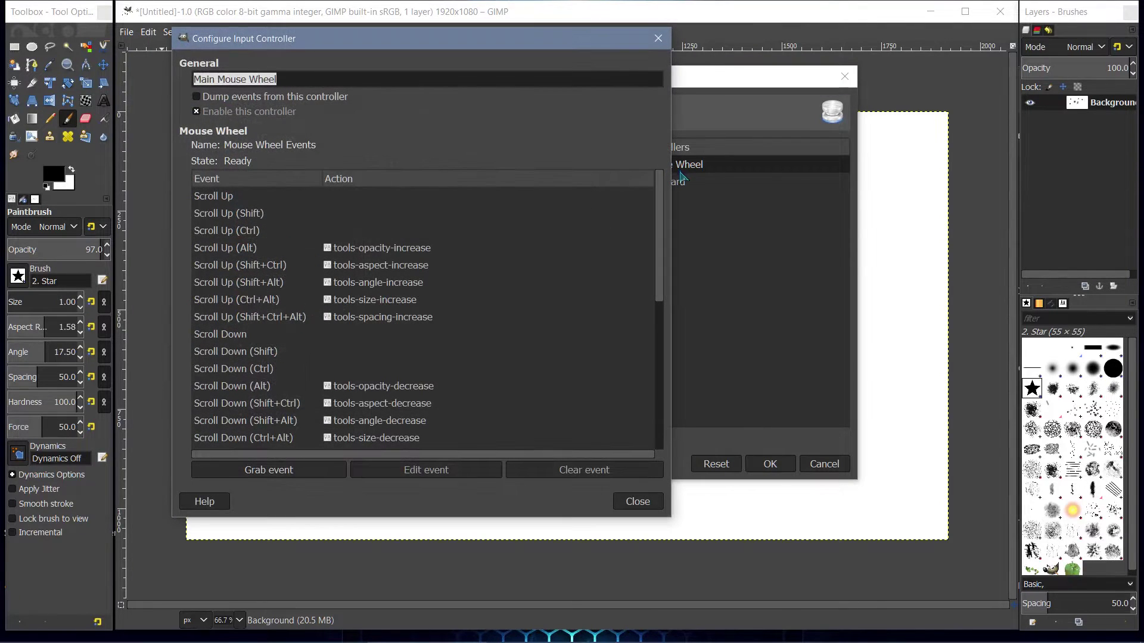
left_click(218, 201)
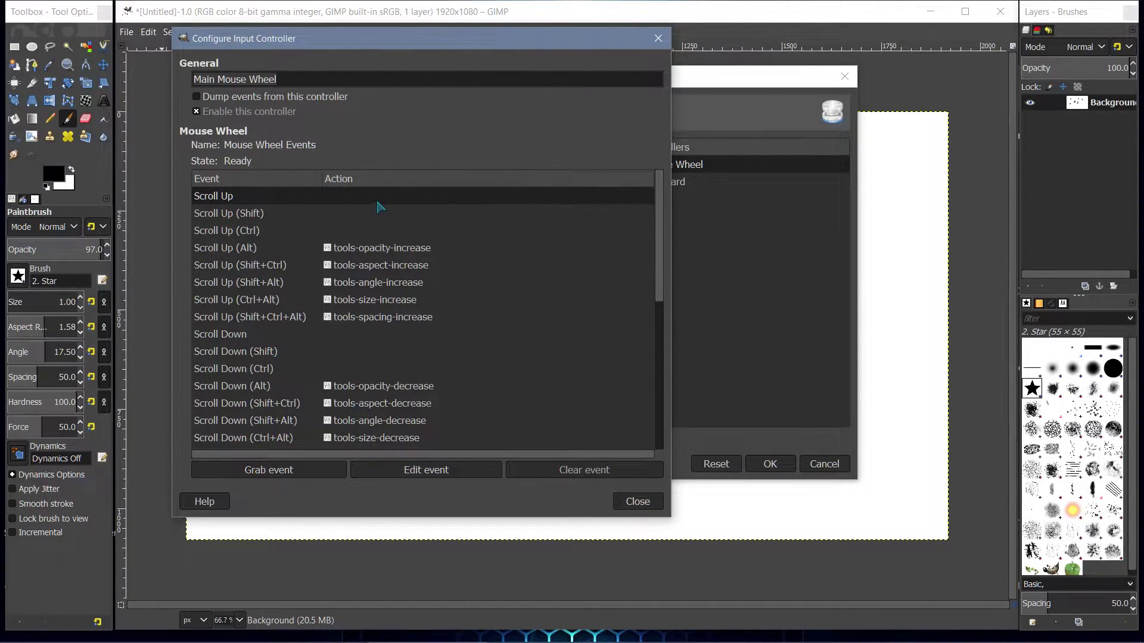
scroll(292, 247, "down", 1)
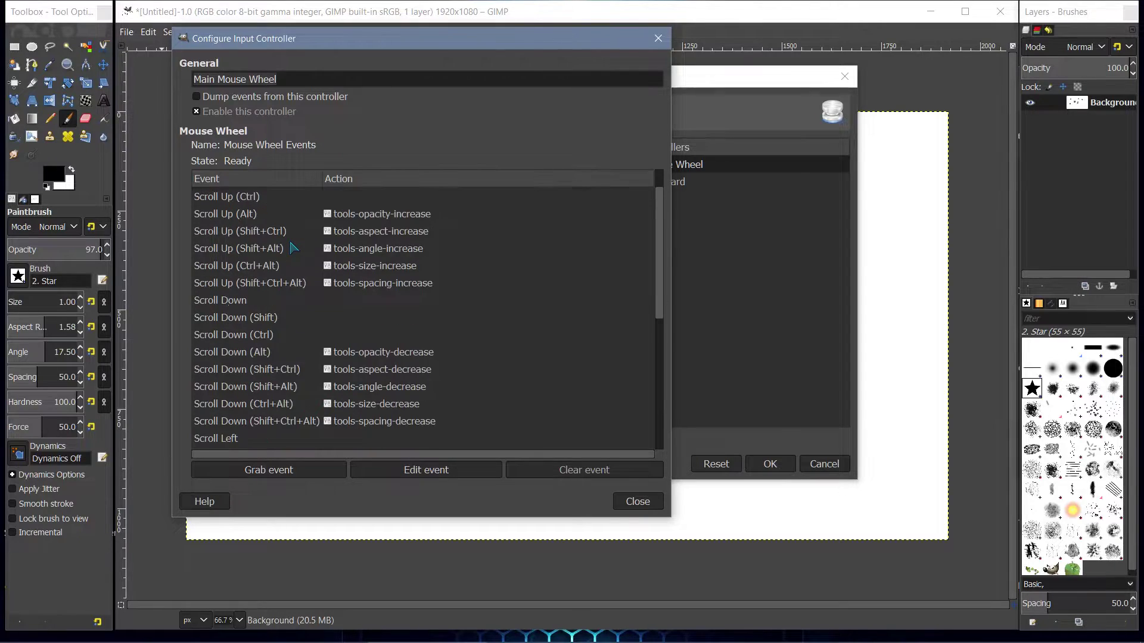
left_click(218, 311)
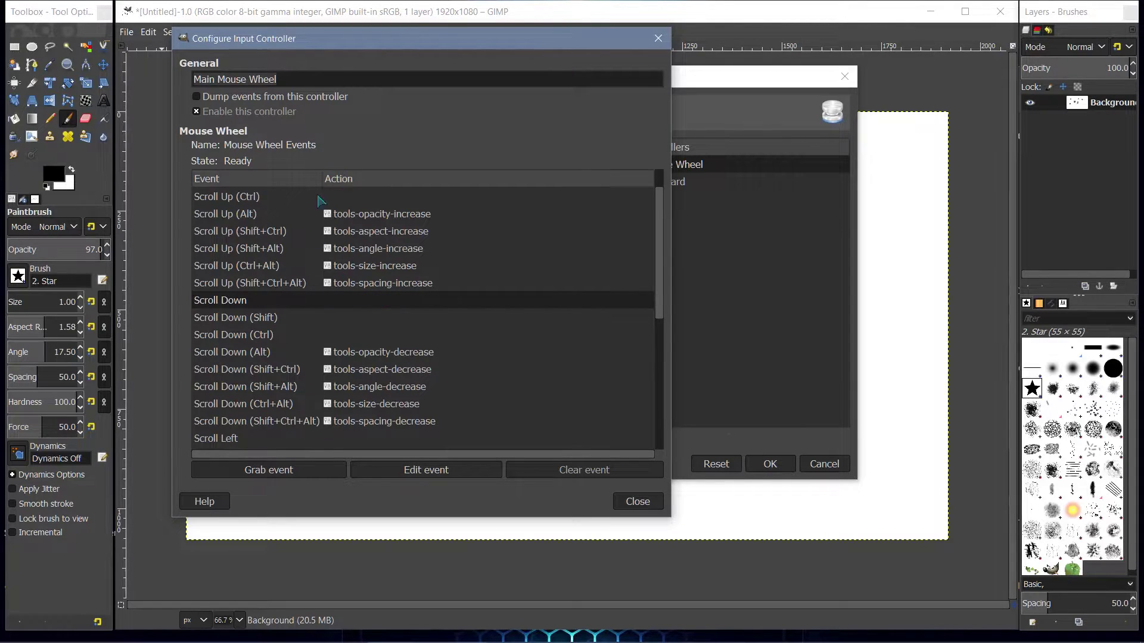
scroll(366, 292, "up", 1)
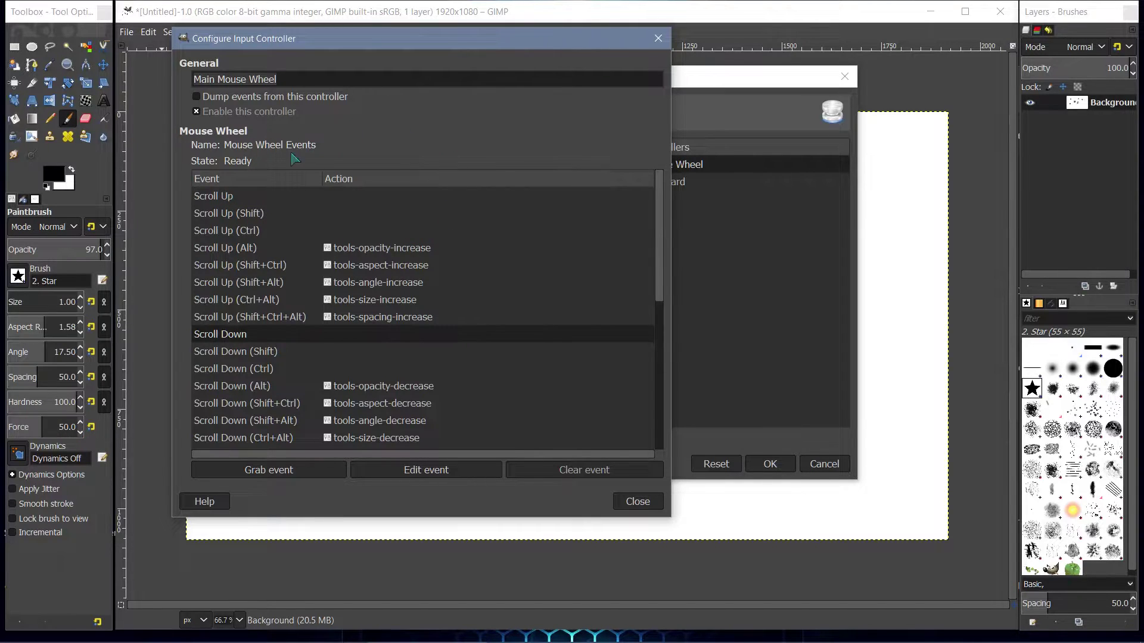
double_click(225, 199)
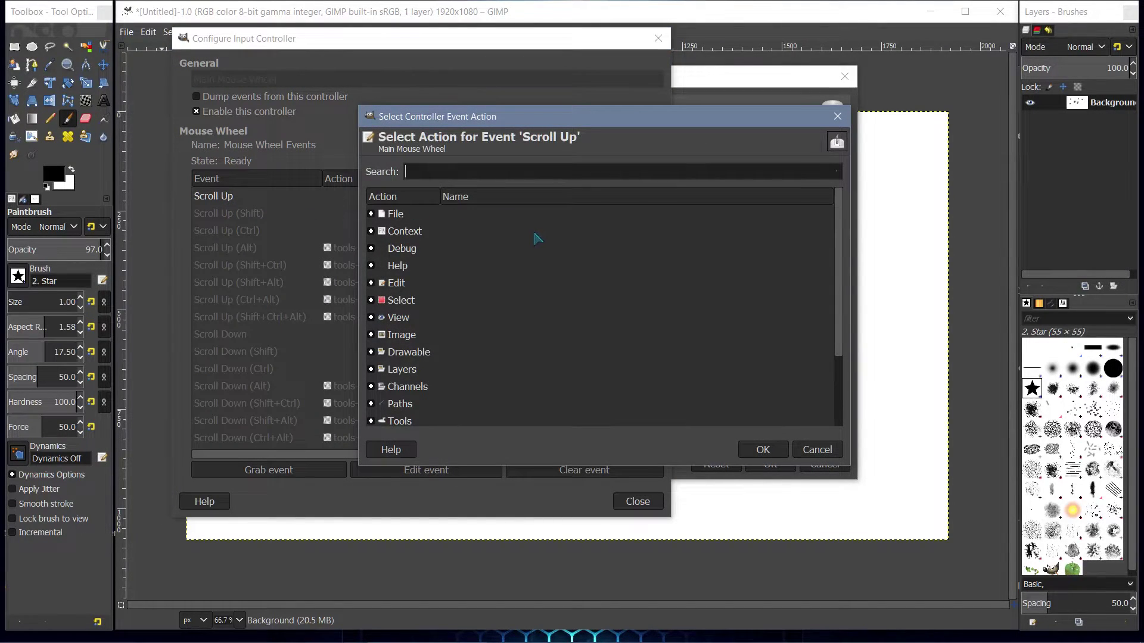
left_click(836, 116)
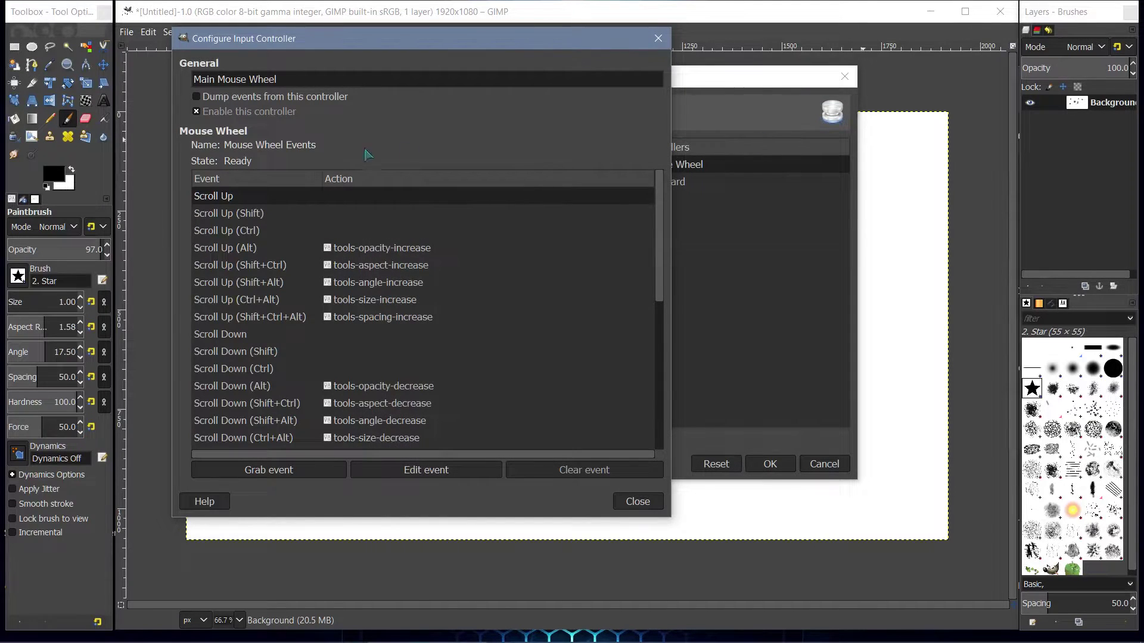
Step: Open the action selection for the plain Scroll Up event and expand the Tools category
double_click(225, 200)
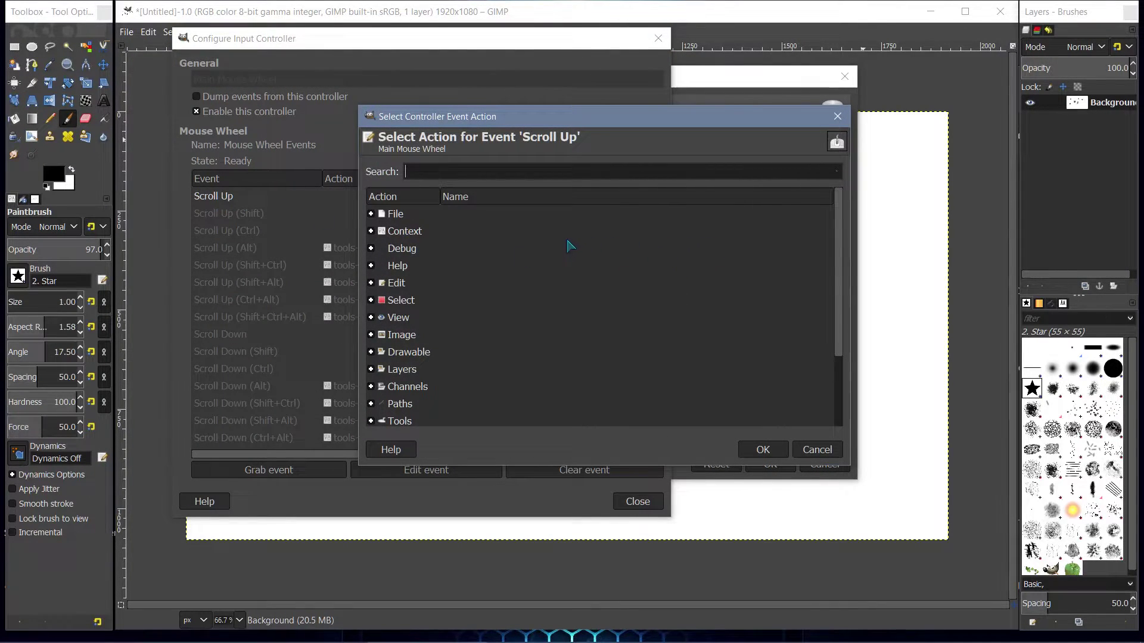
scroll(474, 285, "down", 3)
scroll(471, 289, "up", 2)
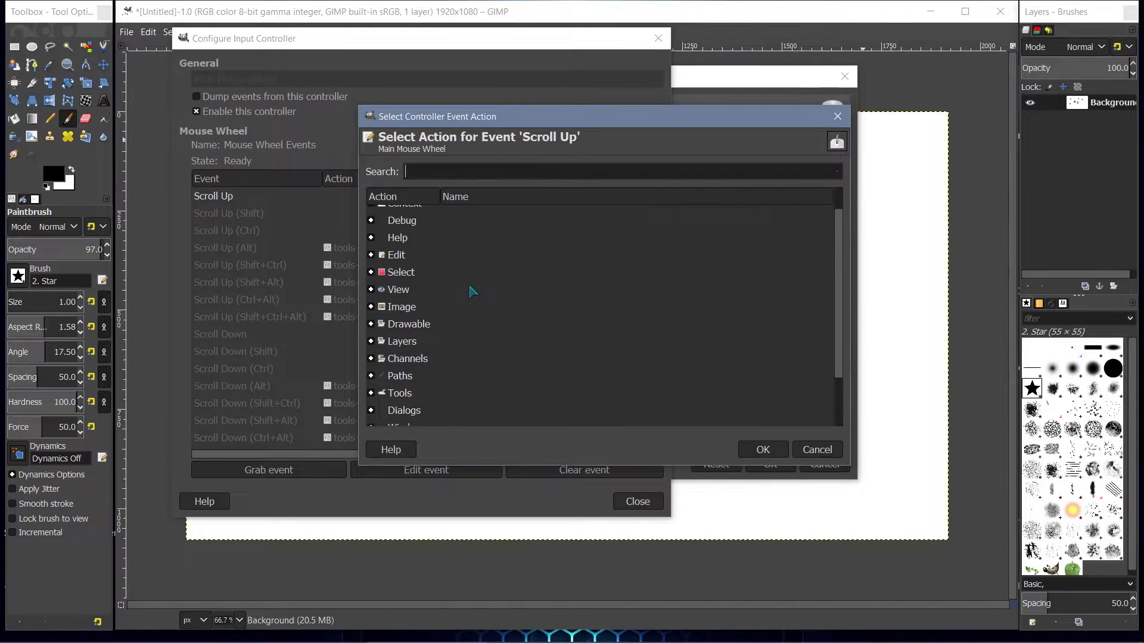
left_click(371, 394)
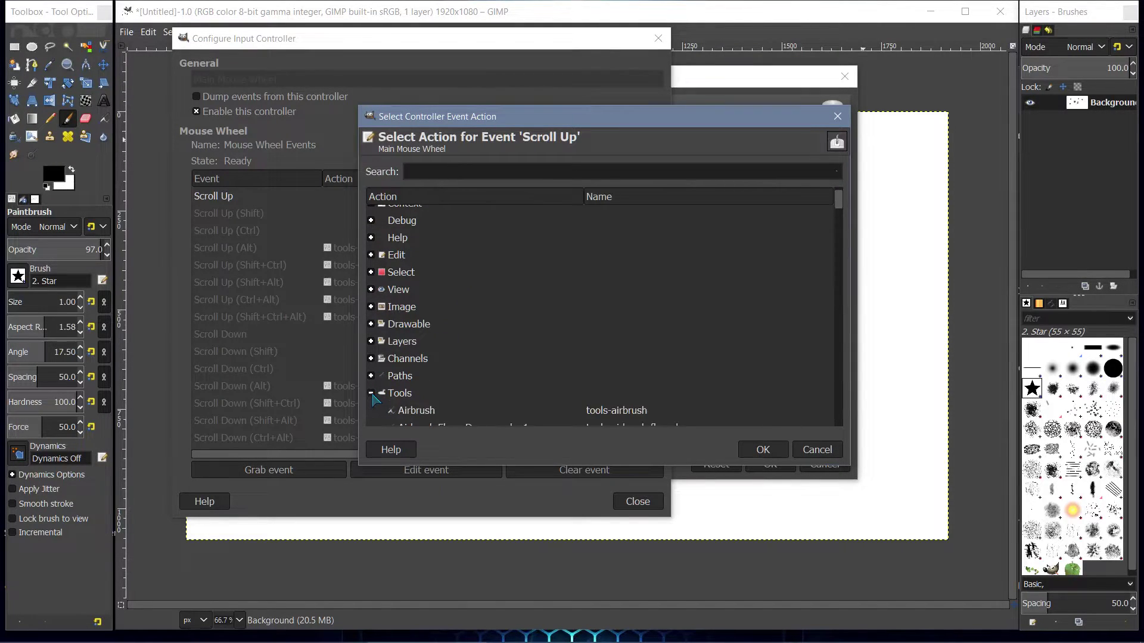
Step: Examine the Tools actions available for Scroll Up, including angle, aspect ratio, force, hardness, opacity, size and spacing
scroll(495, 360, "down", 3)
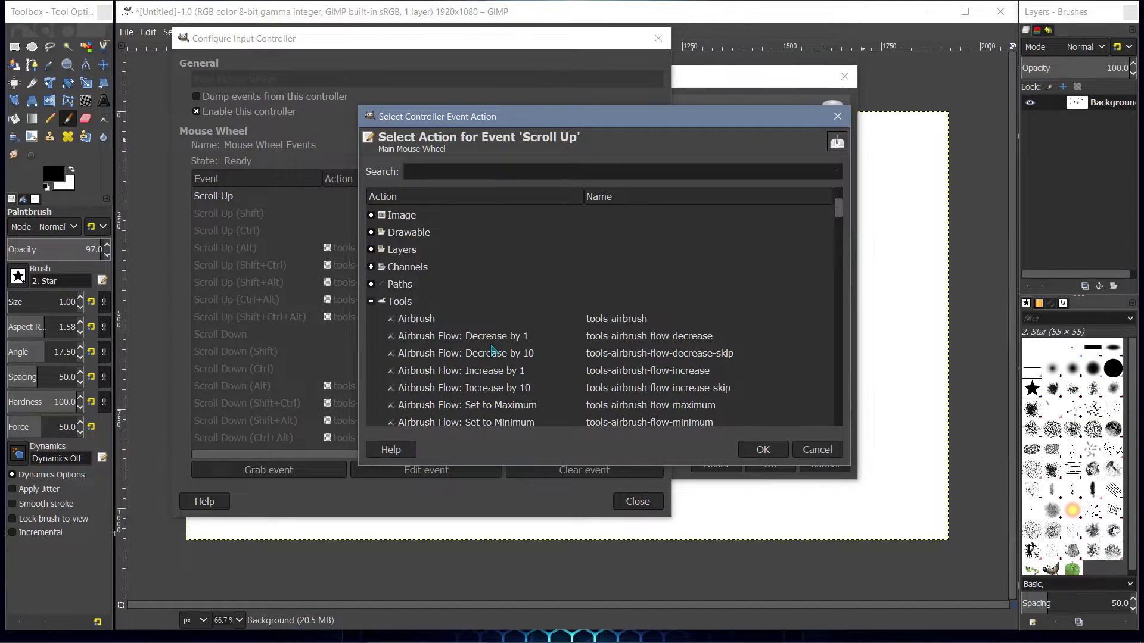
scroll(492, 351, "down", 3)
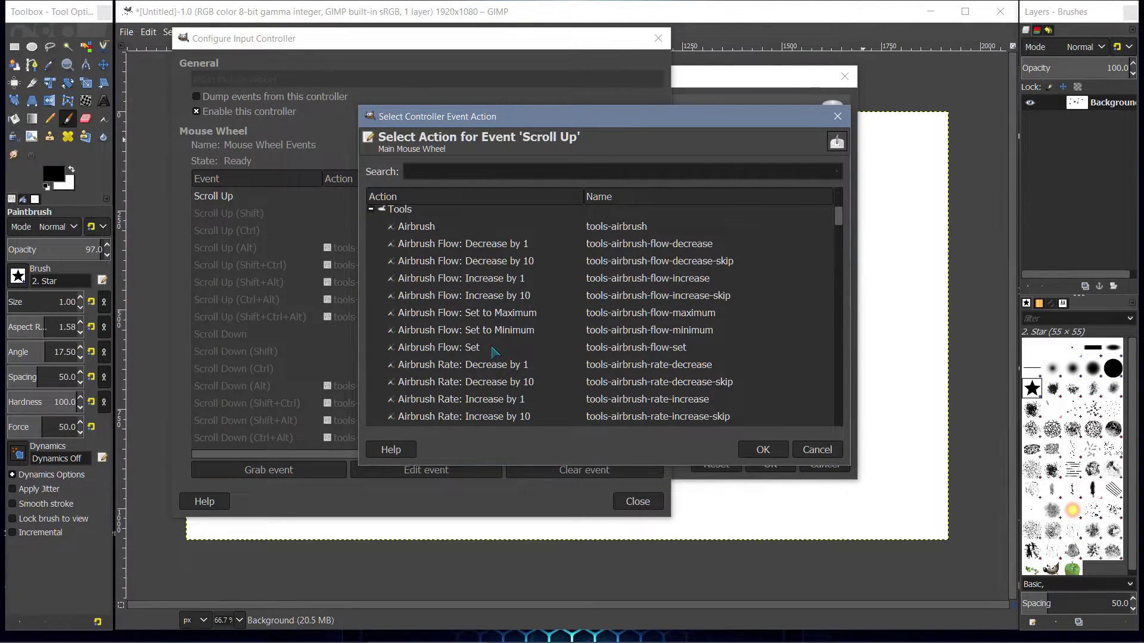
scroll(492, 351, "down", 1)
scroll(492, 351, "down", 1)
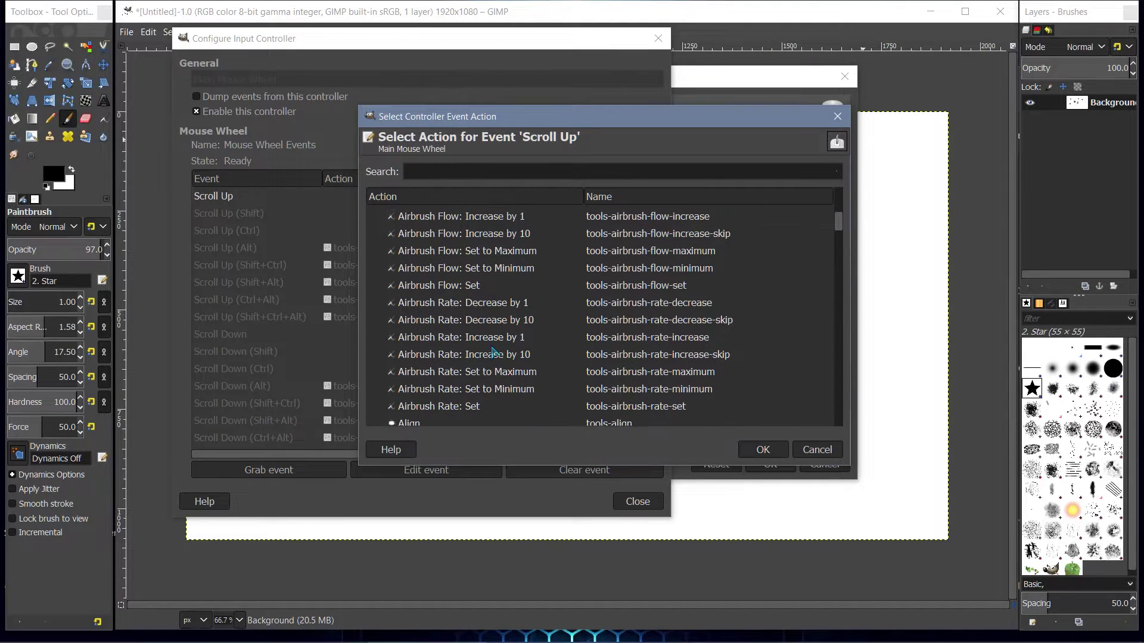
scroll(492, 355, "down", 1)
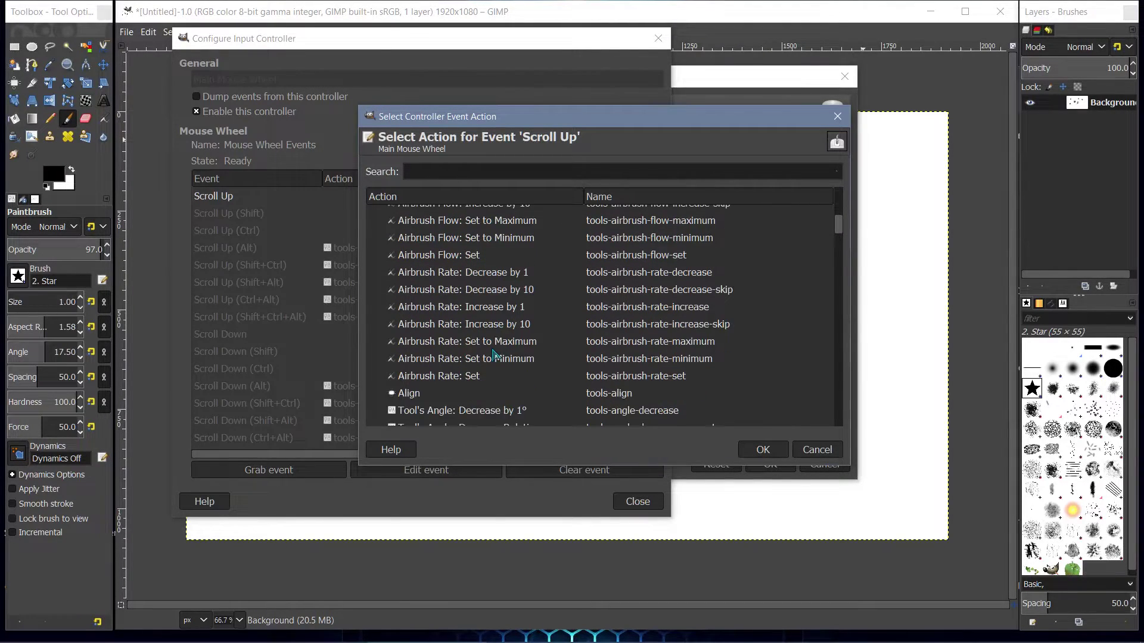
scroll(492, 355, "down", 3)
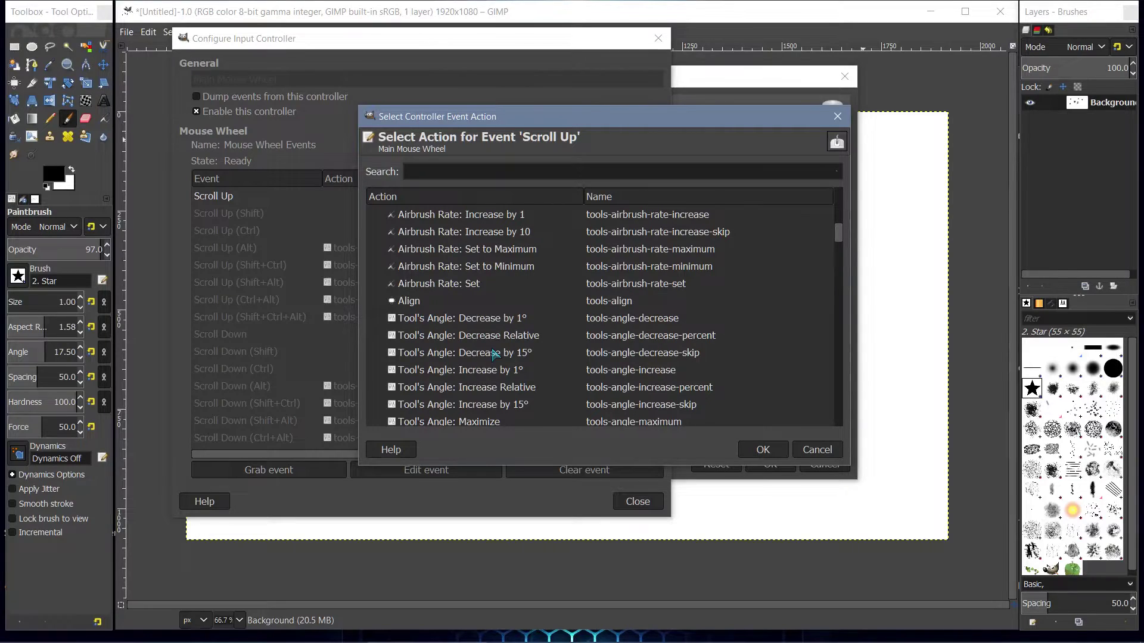
scroll(493, 354, "down", 1)
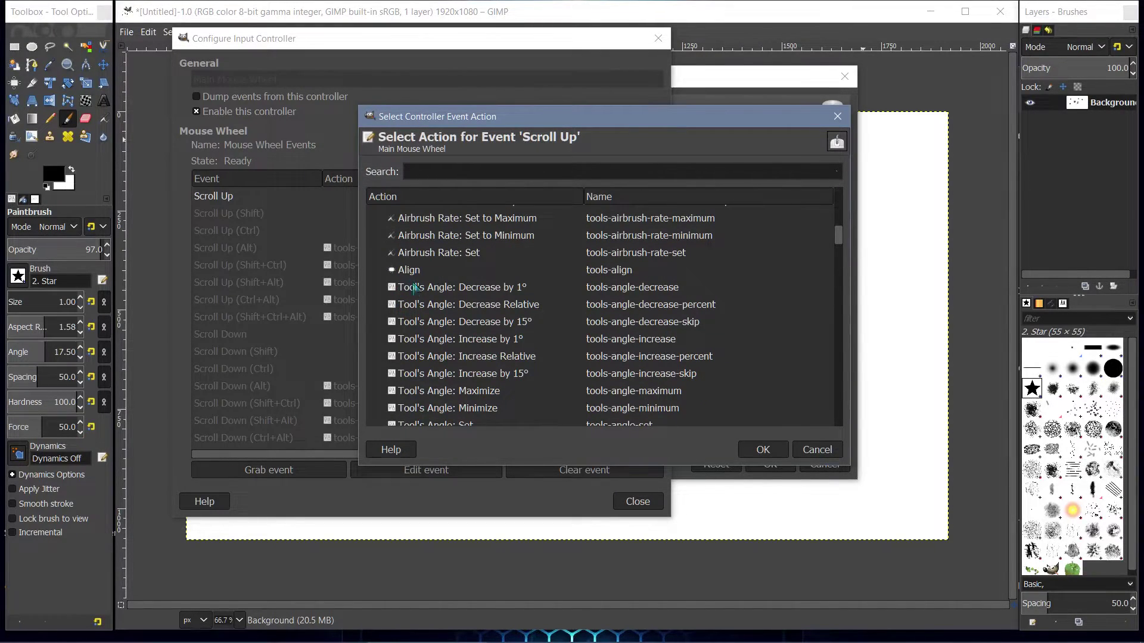
scroll(509, 313, "down", 3)
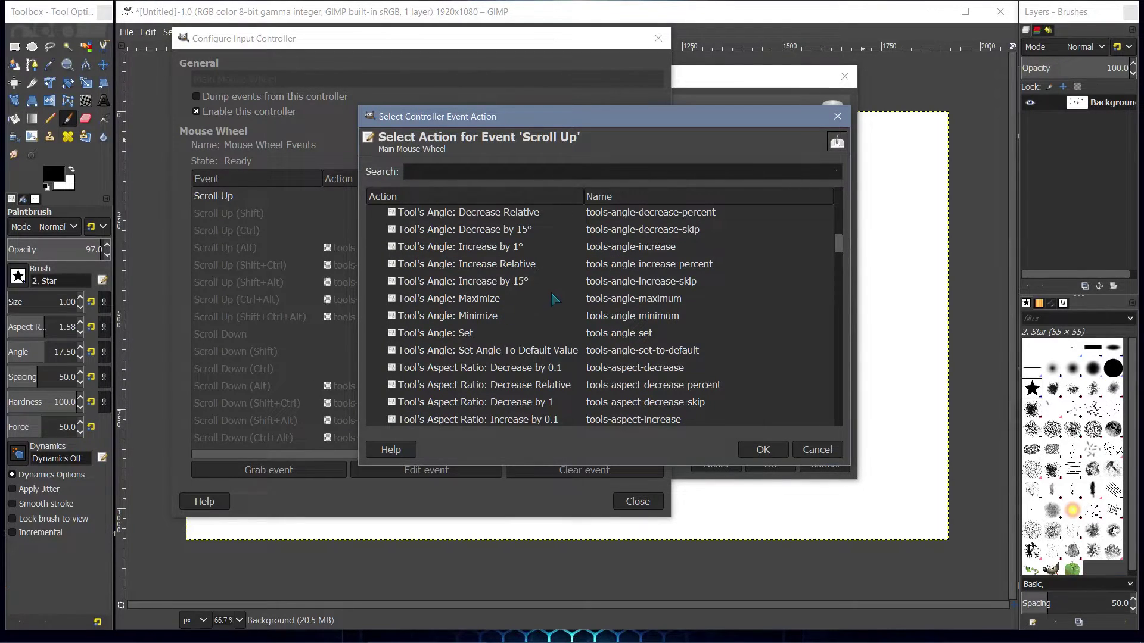
scroll(545, 250, "up", 2)
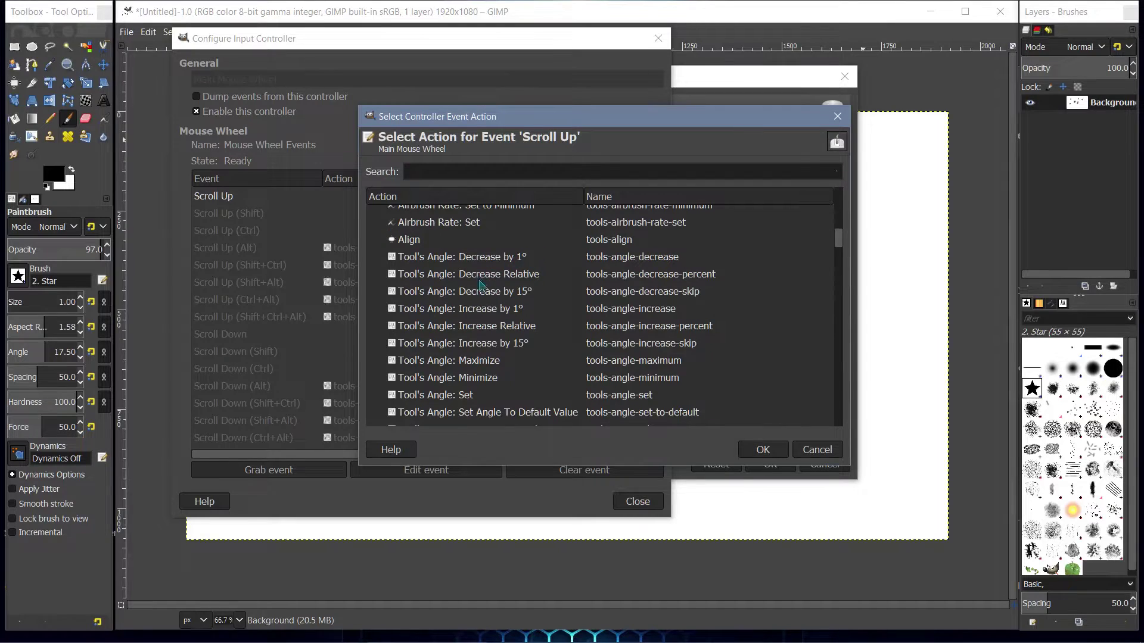
scroll(480, 283, "down", 2)
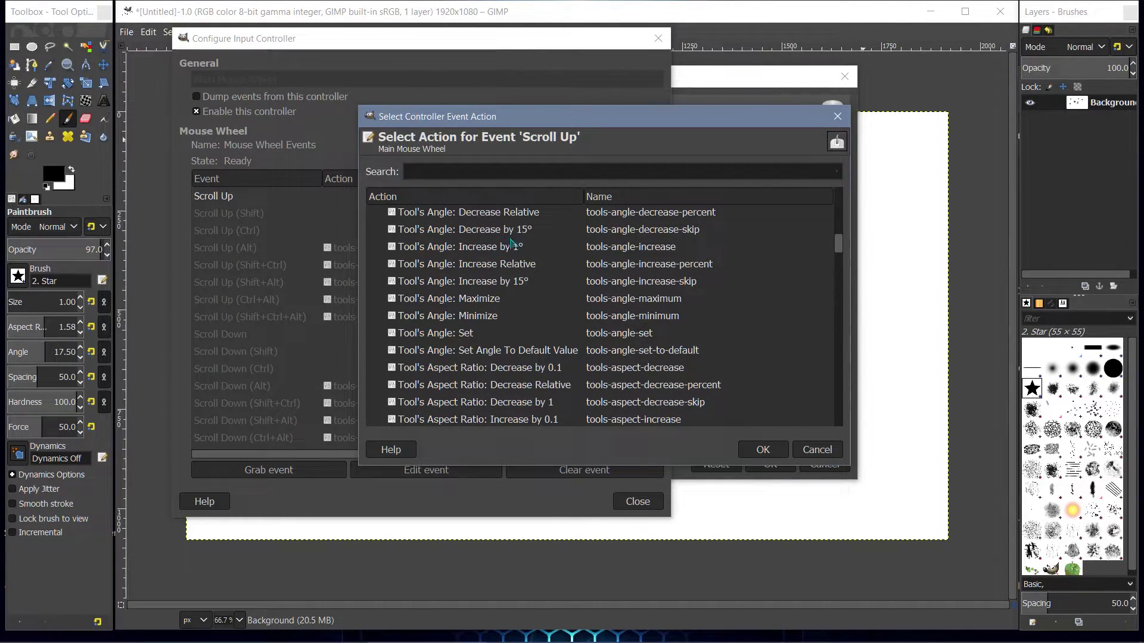
scroll(511, 244, "down", 1)
scroll(495, 291, "down", 3)
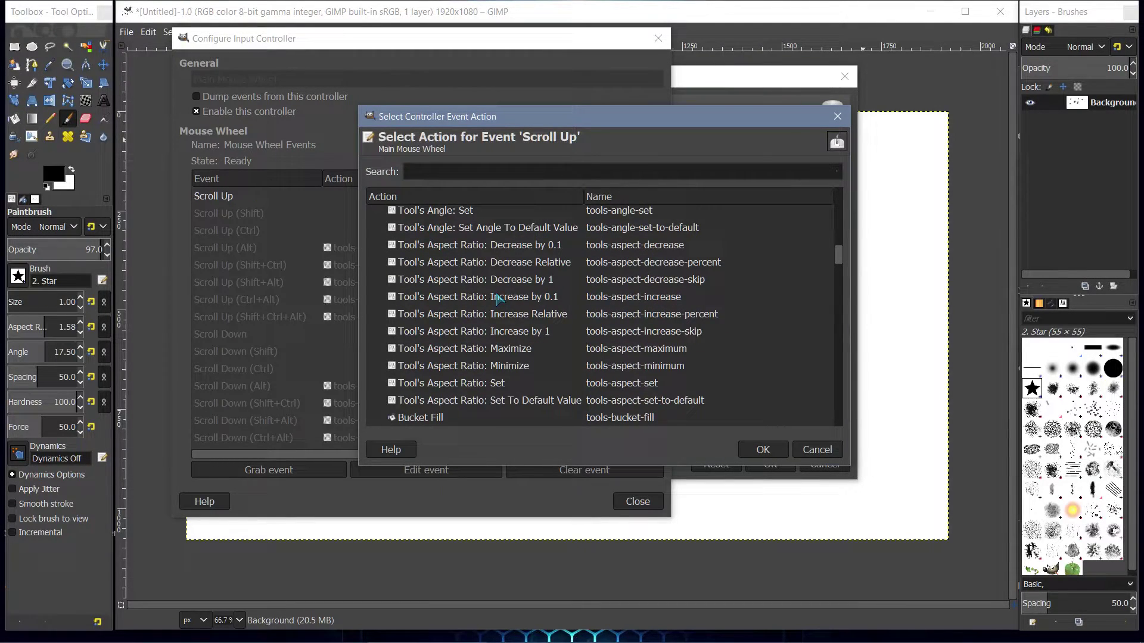
scroll(486, 305, "down", 15)
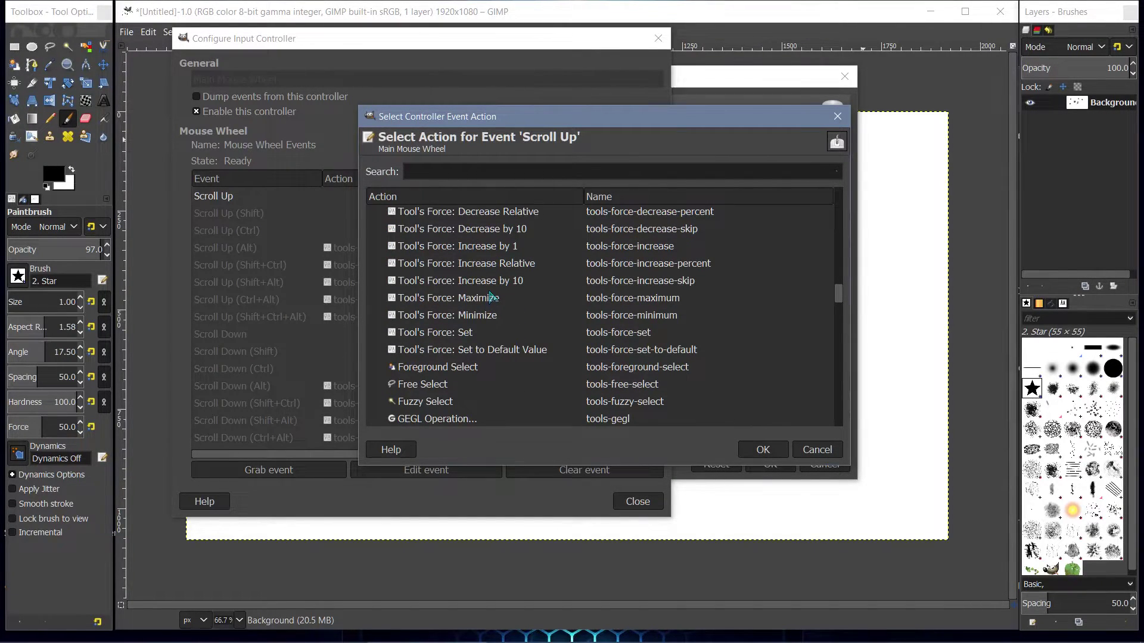
scroll(491, 295, "down", 6)
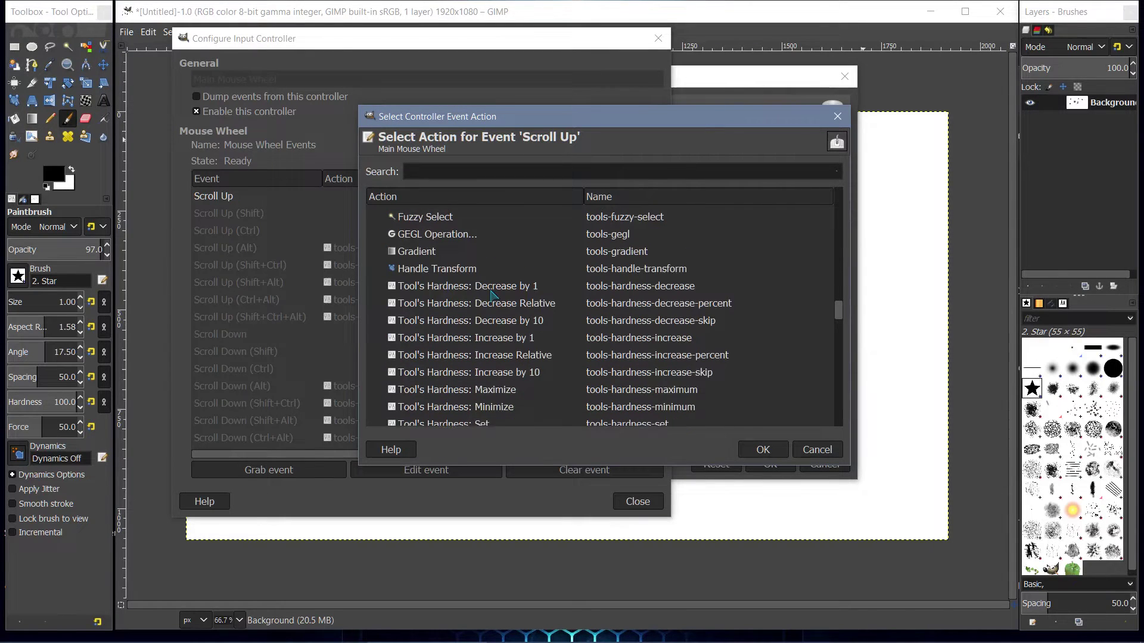
scroll(491, 295, "down", 5)
scroll(499, 299, "down", 5)
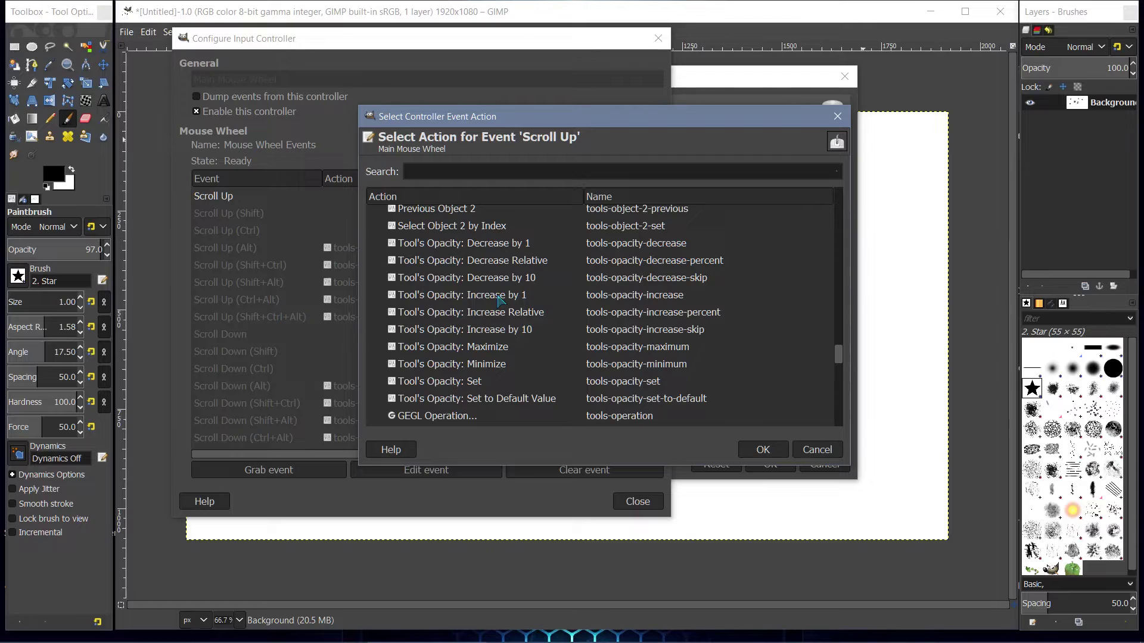
scroll(499, 300, "down", 6)
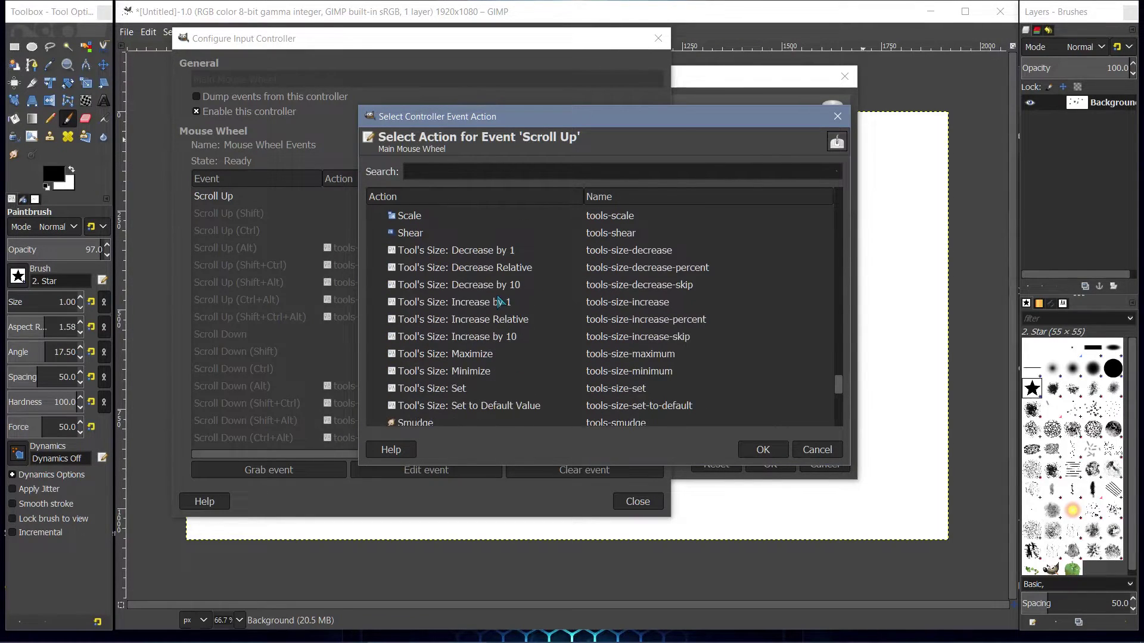
scroll(499, 301, "down", 3)
scroll(499, 301, "down", 2)
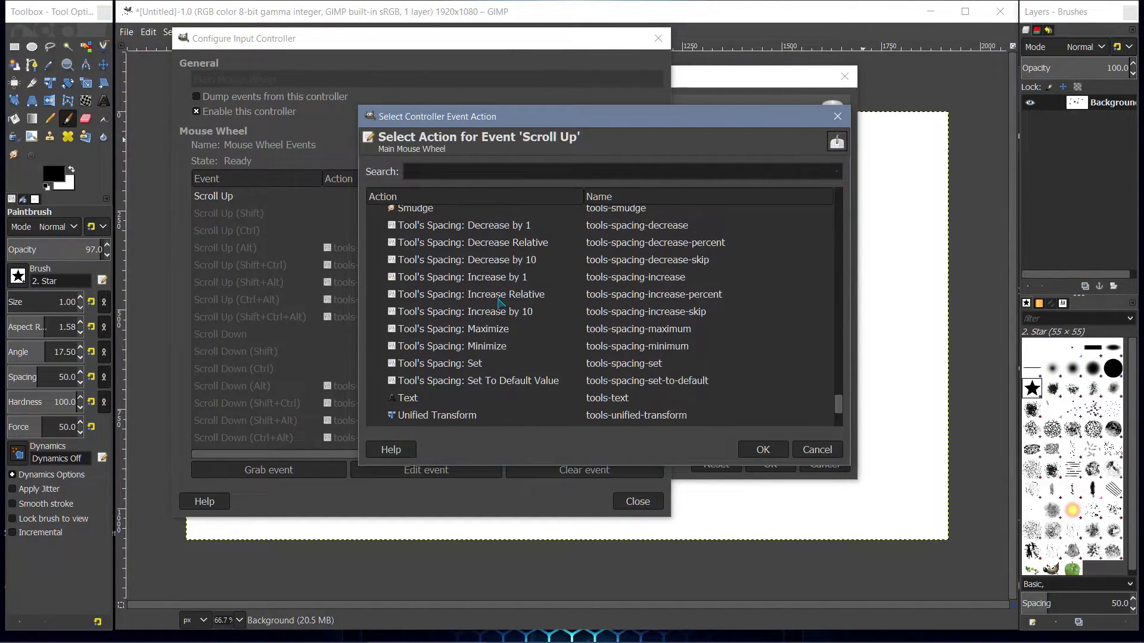
scroll(500, 302, "down", 3)
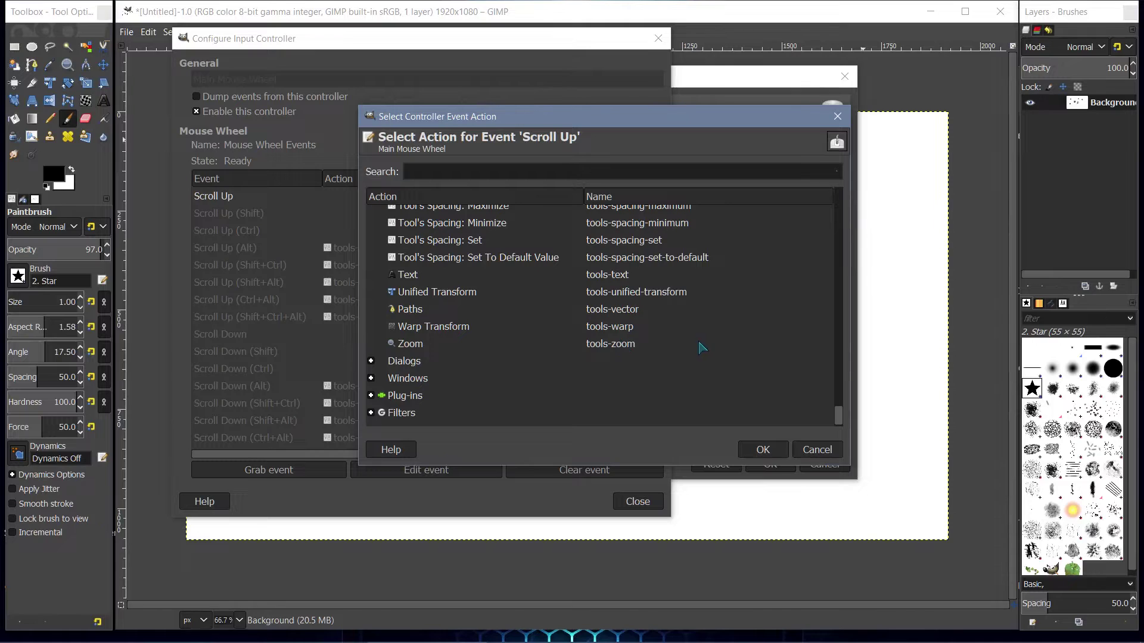
Step: Assign the action "Tool's Size: Increase by 1" (tools-size-increase) to the Scroll Up event
scroll(602, 341, "up", 3)
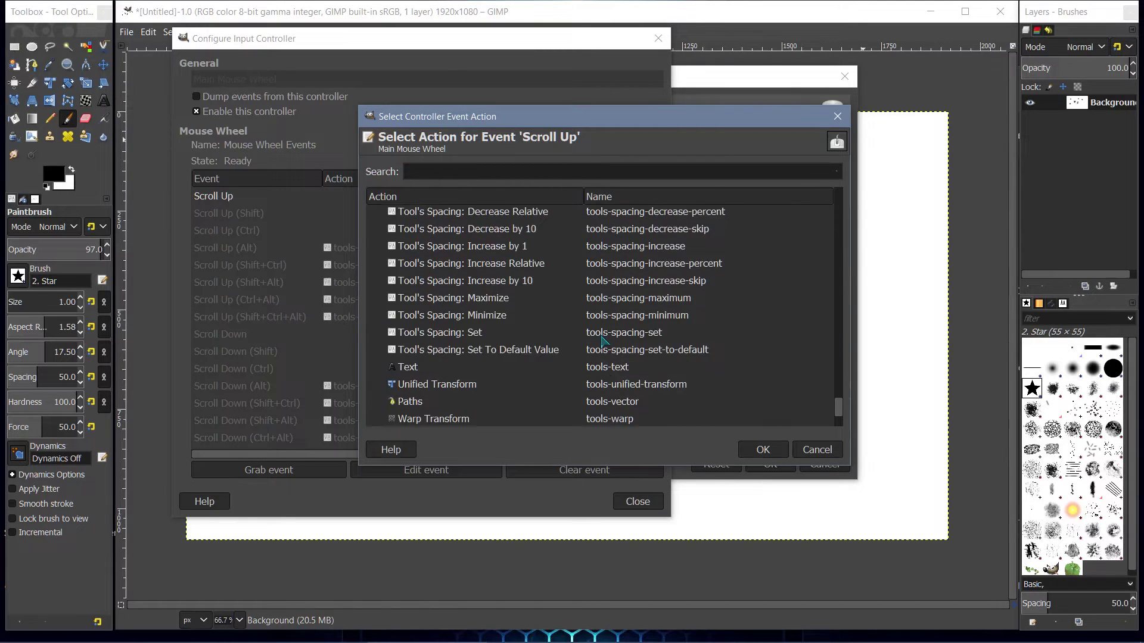
scroll(603, 342, "up", 2)
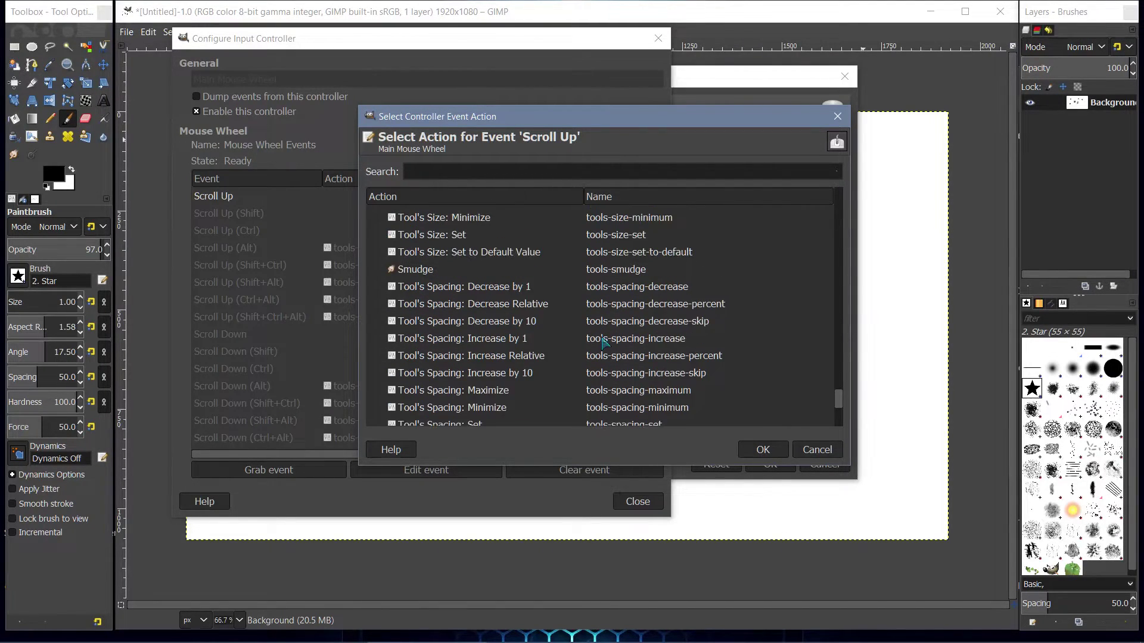
scroll(607, 342, "up", 2)
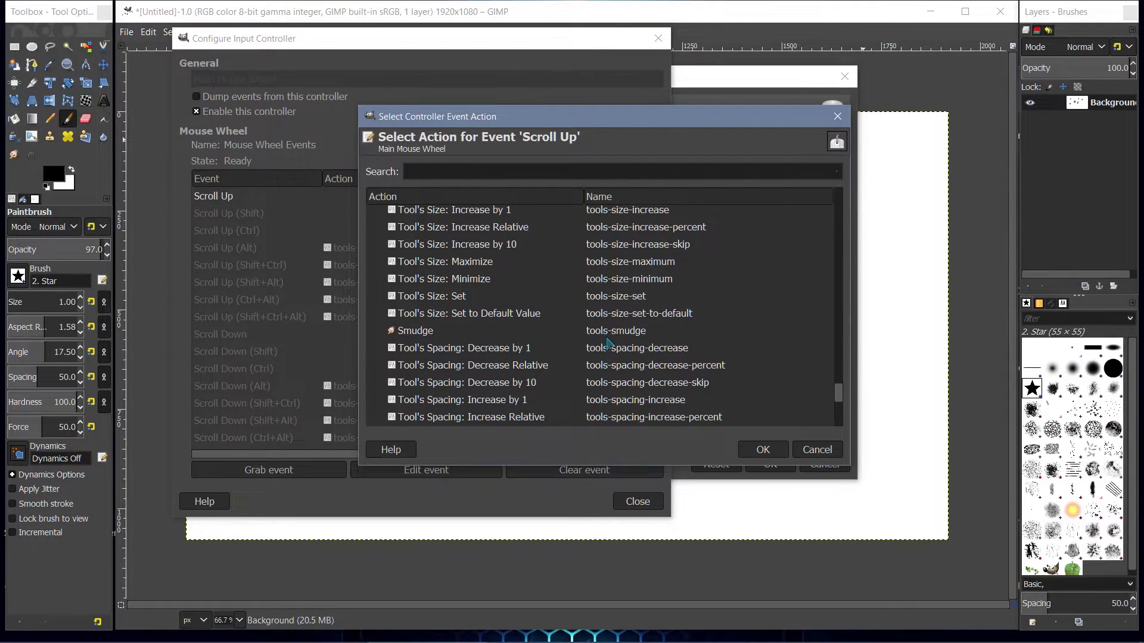
scroll(607, 342, "up", 1)
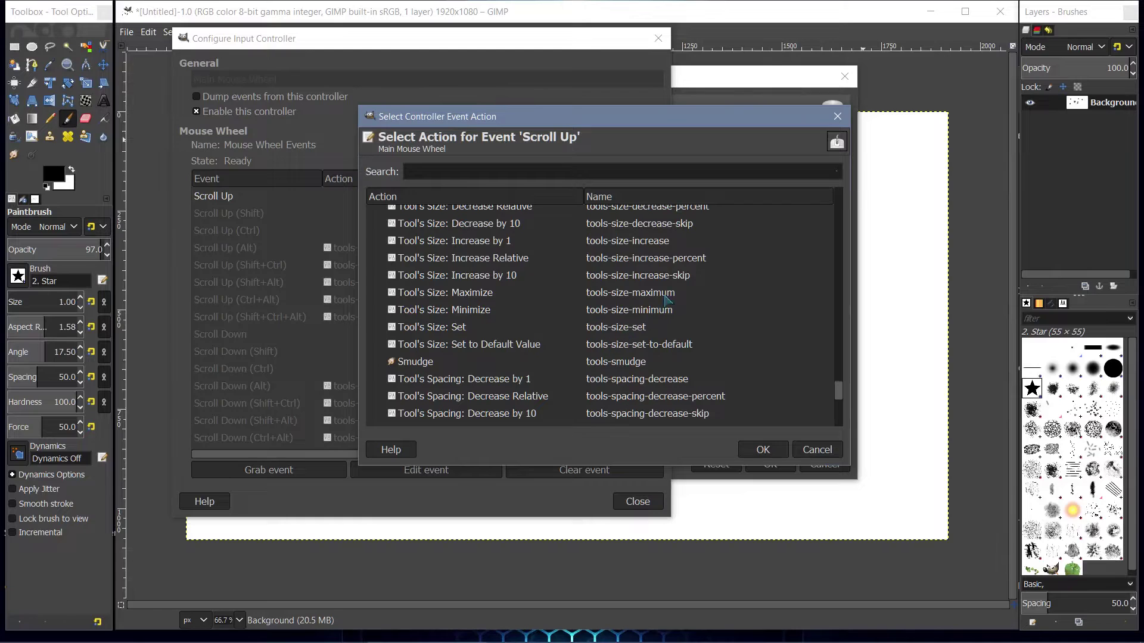
left_click(454, 247)
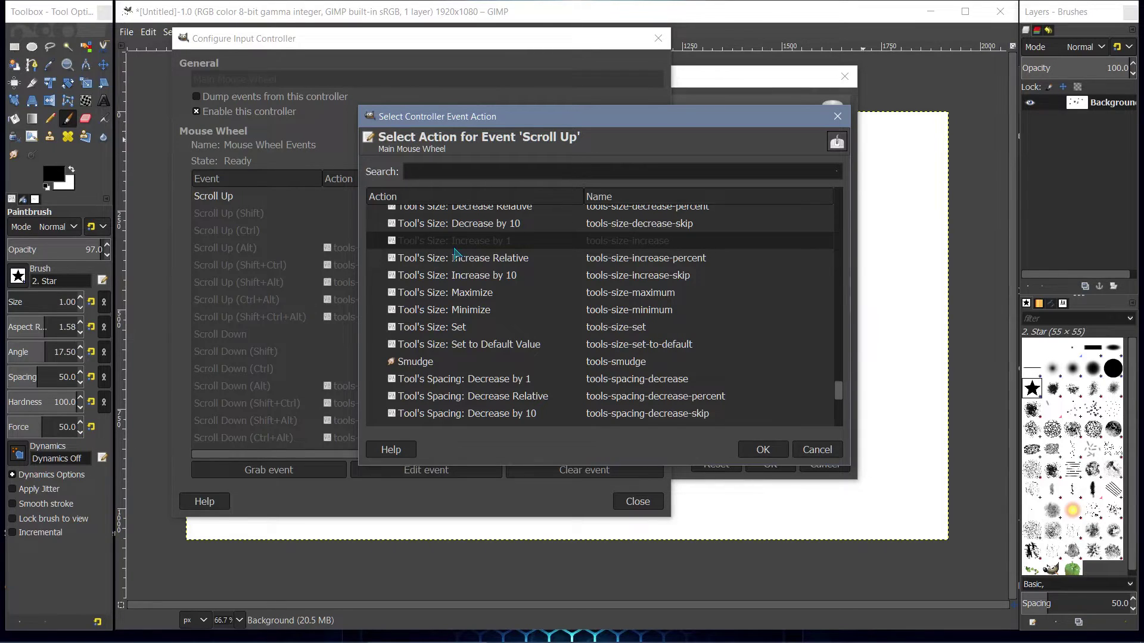
double_click(454, 252)
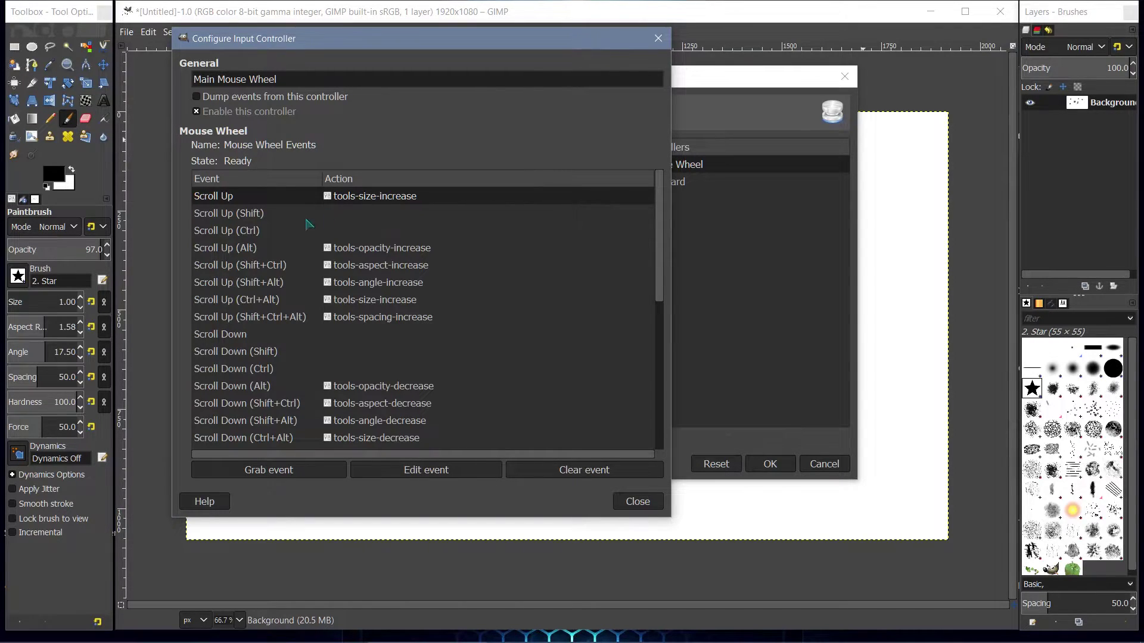
Step: Open the action selection for the plain Scroll Down event and expand its Tools category
left_click(208, 341)
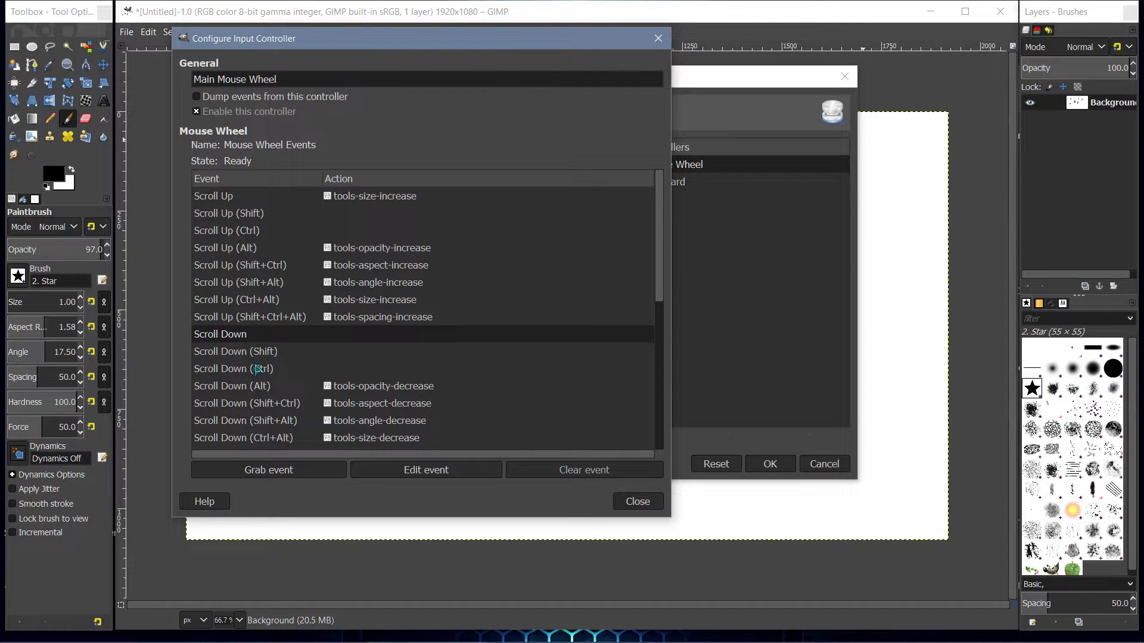
double_click(237, 335)
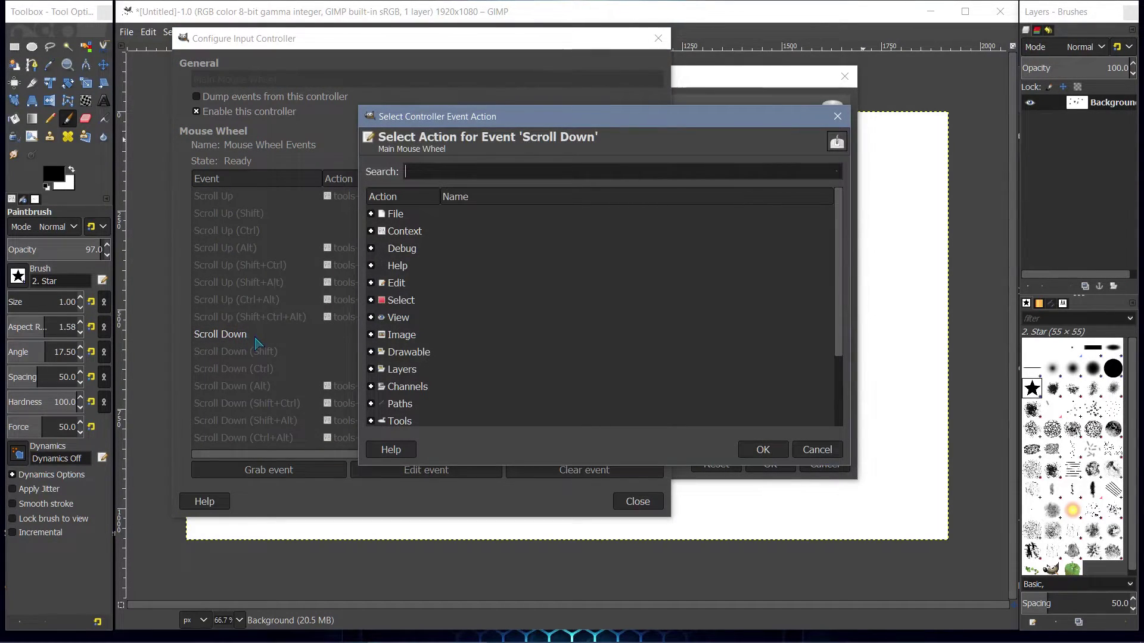
scroll(482, 346, "down", 3)
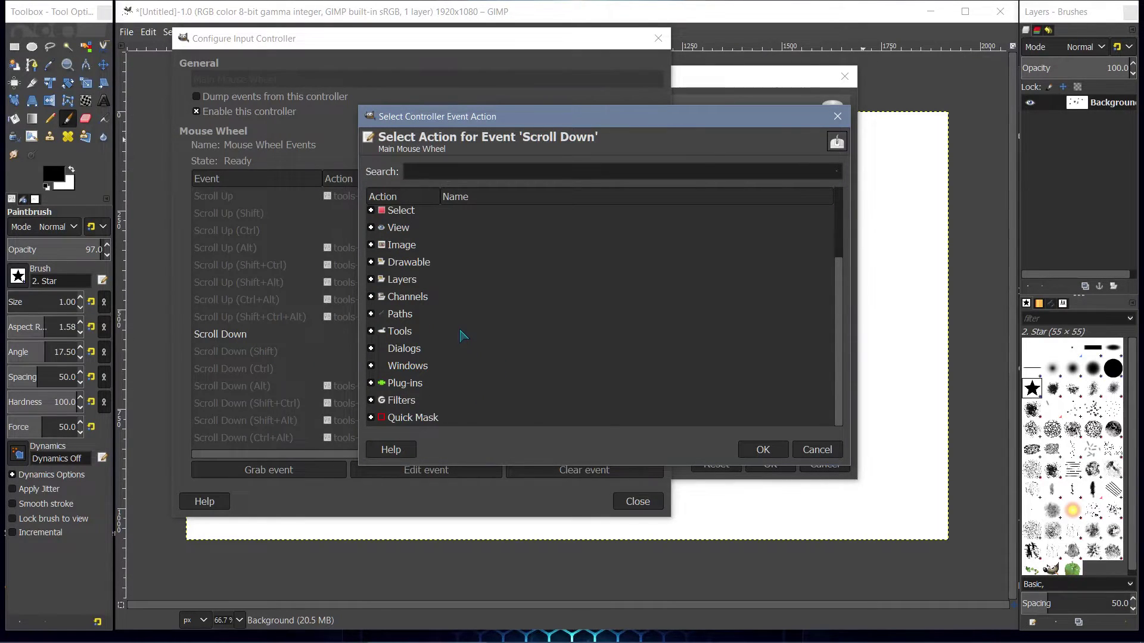
left_click(384, 339)
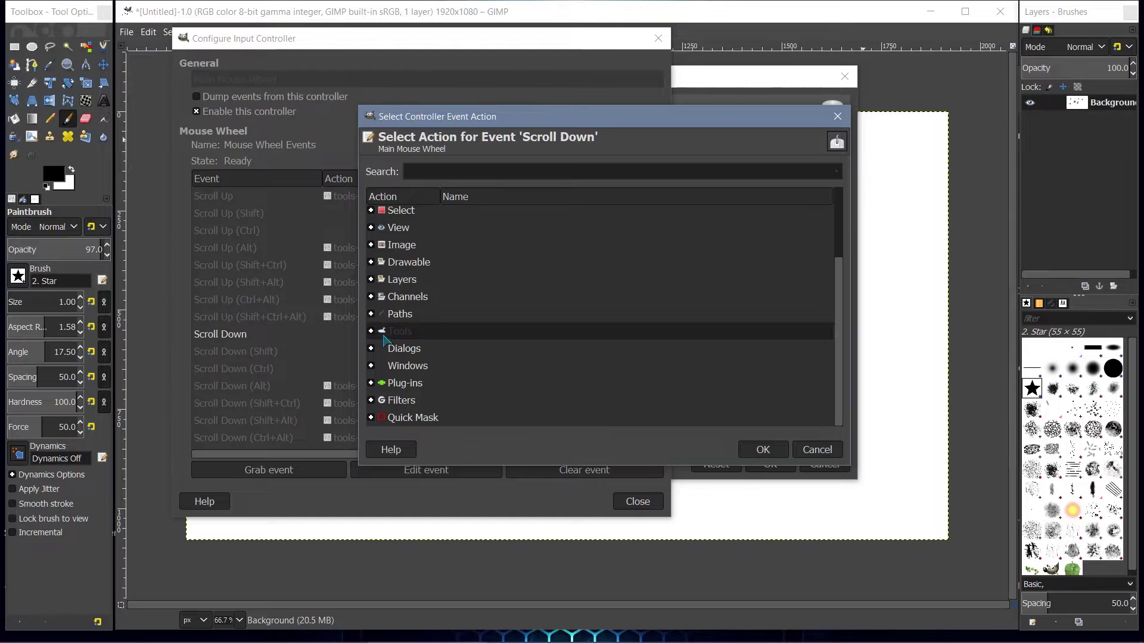
double_click(381, 331)
double_click(376, 332)
left_click(376, 332)
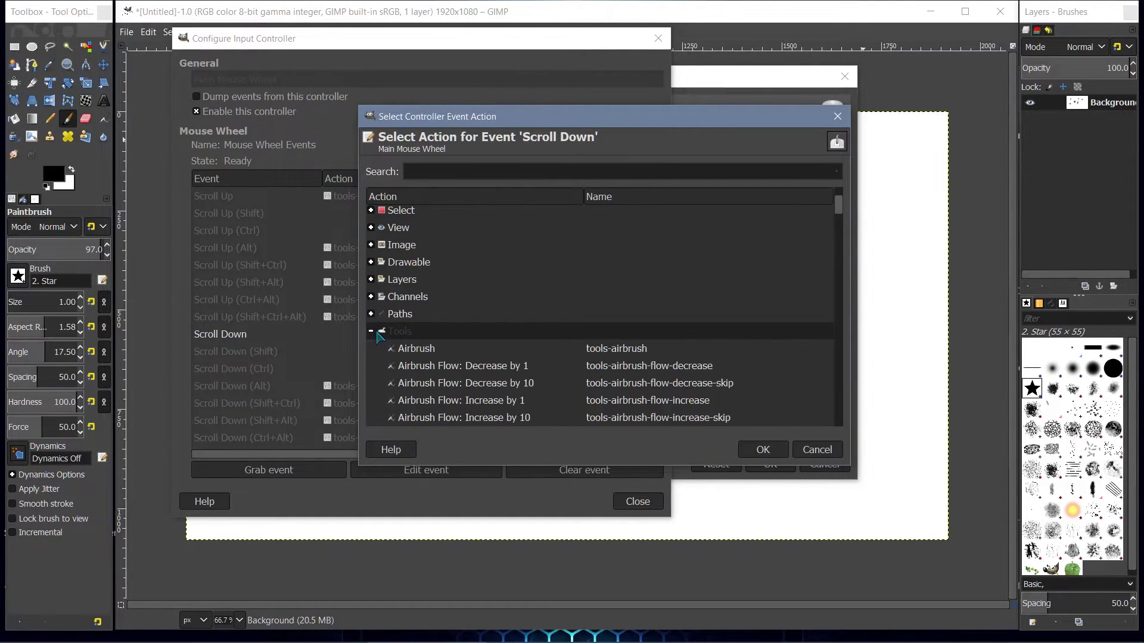
Step: Assign the action "Tool's Size: Decrease by 1" (tools-size-decrease) to the Scroll Down event
scroll(532, 346, "down", 1)
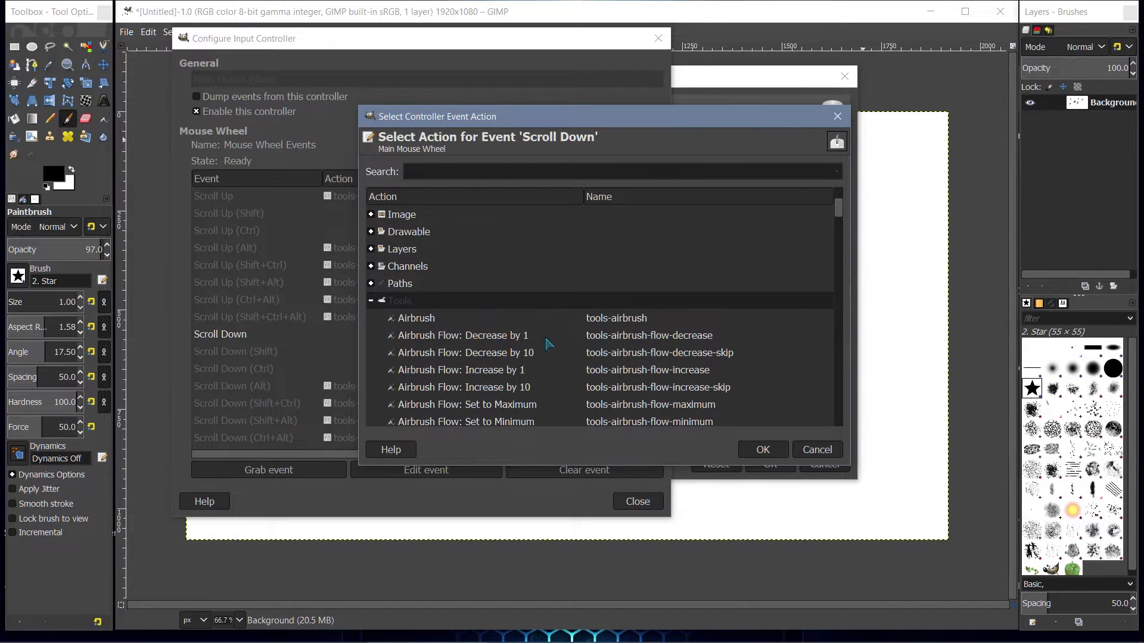
scroll(547, 342, "down", 4)
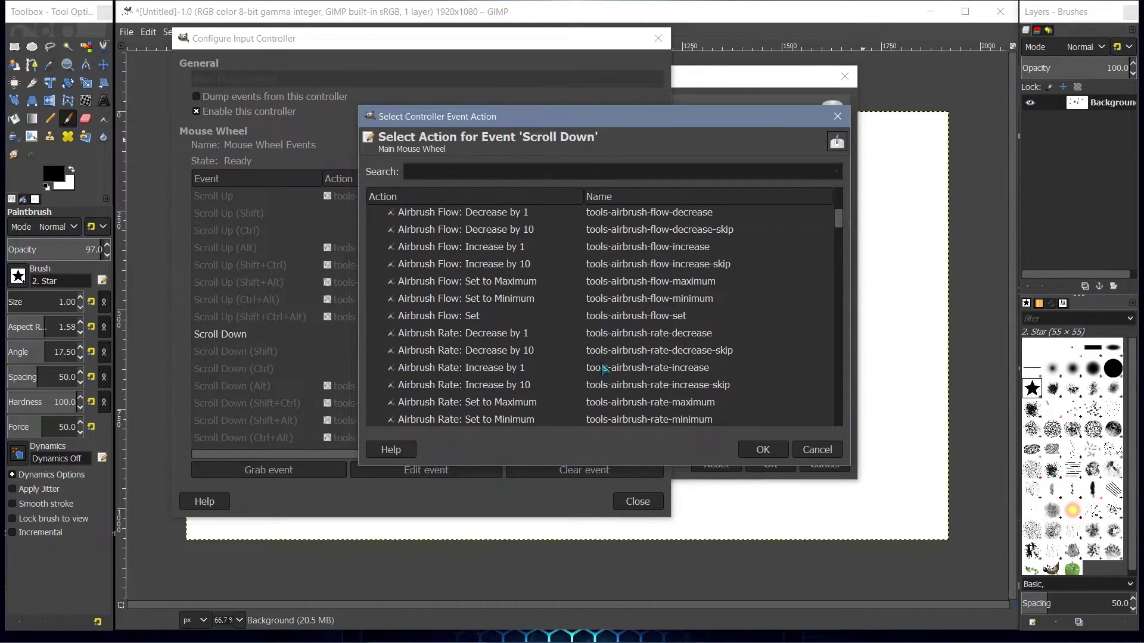
scroll(602, 367, "down", 4)
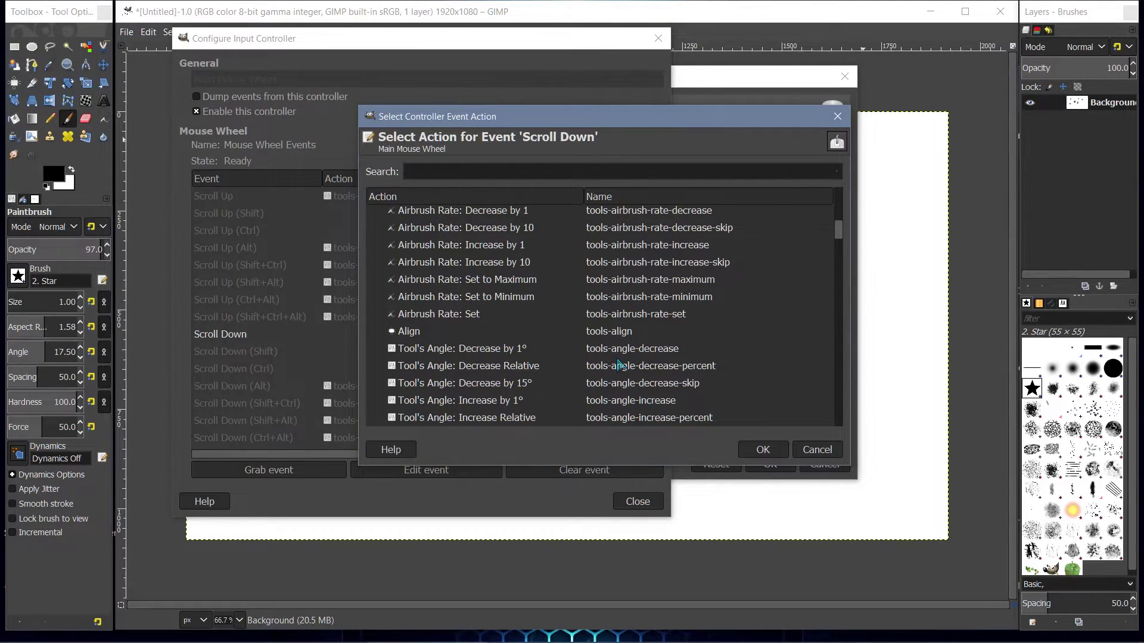
scroll(620, 365, "down", 5)
scroll(620, 372, "down", 12)
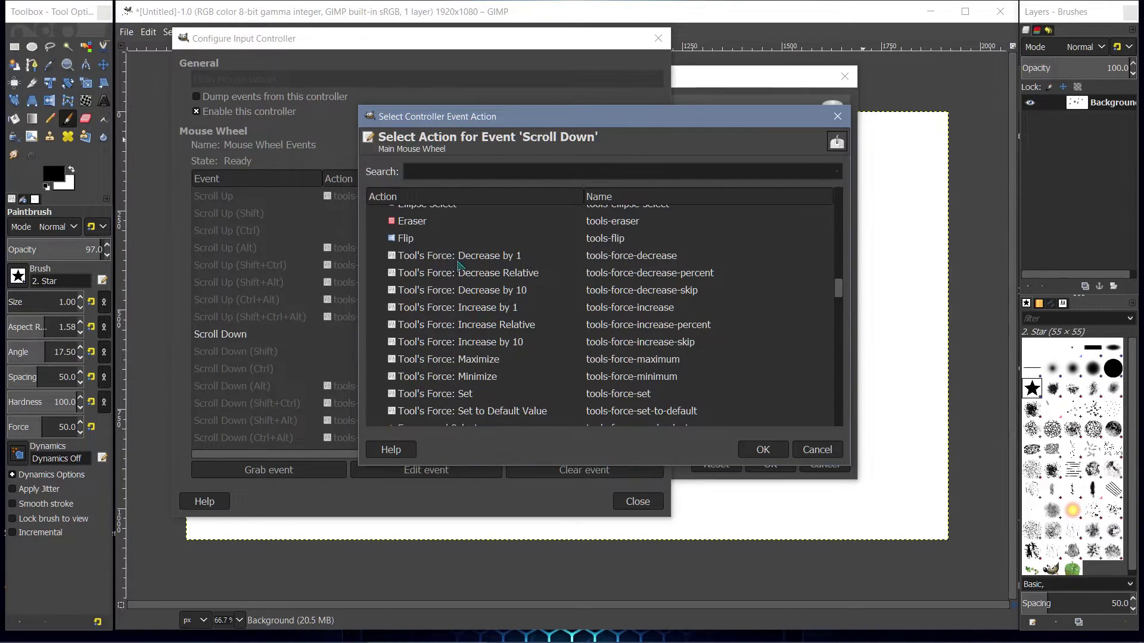
scroll(588, 302, "down", 3)
scroll(592, 309, "down", 1)
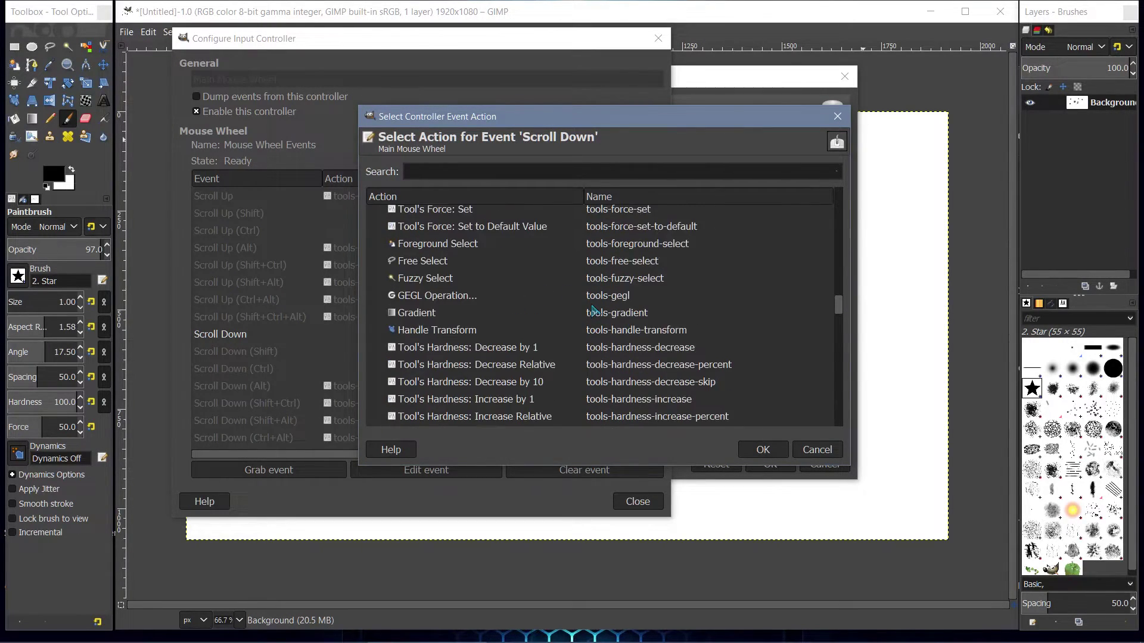
scroll(593, 309, "down", 8)
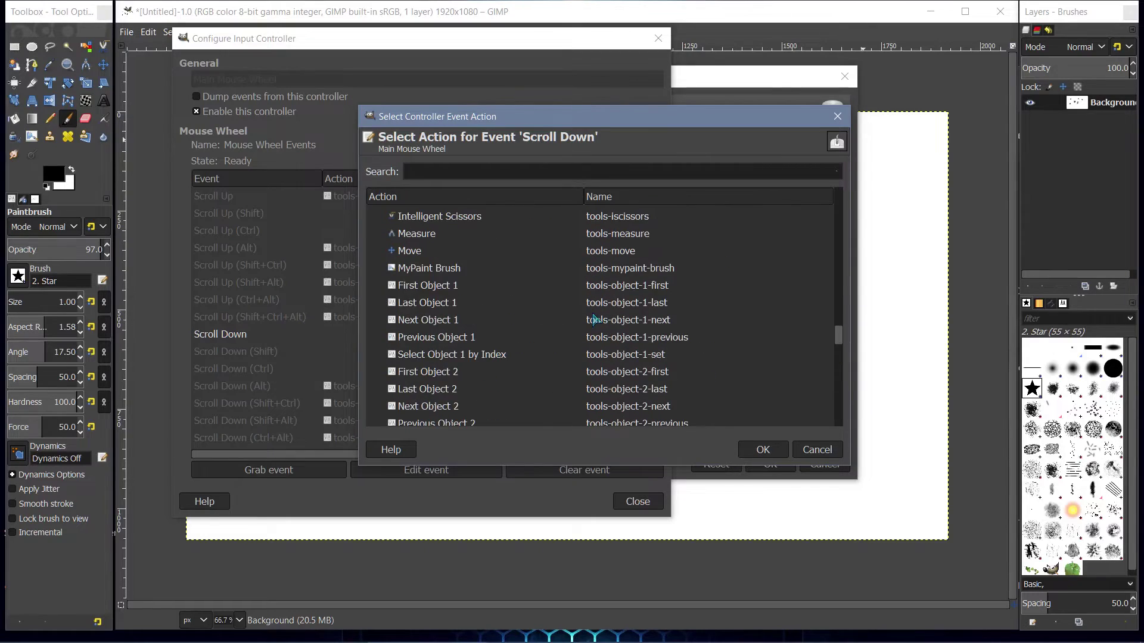
scroll(593, 319, "down", 6)
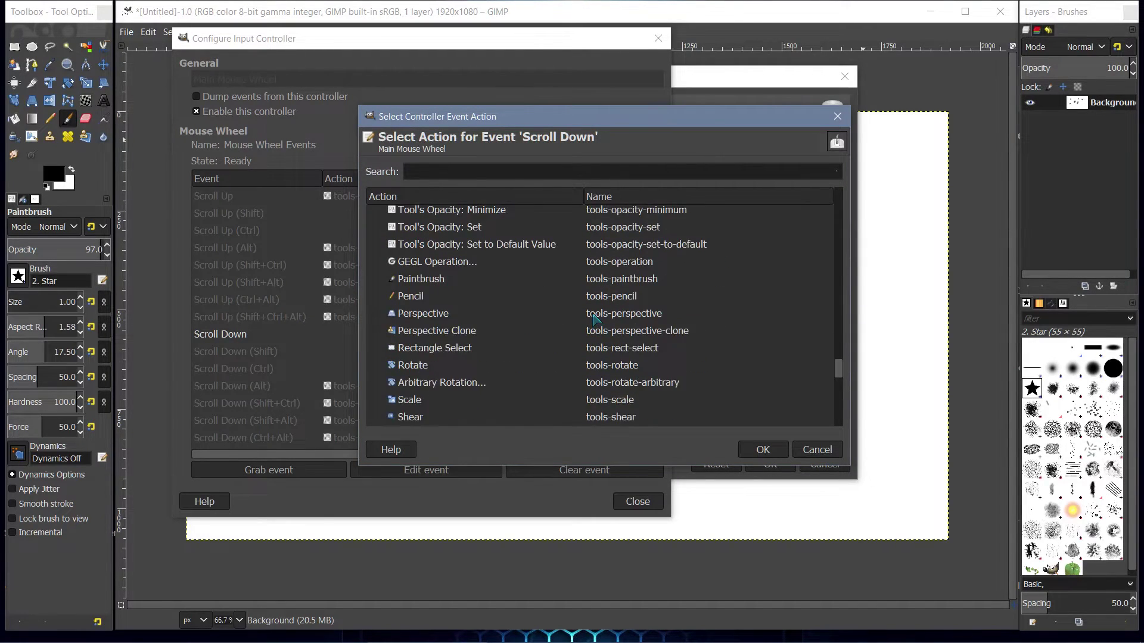
scroll(594, 319, "down", 5)
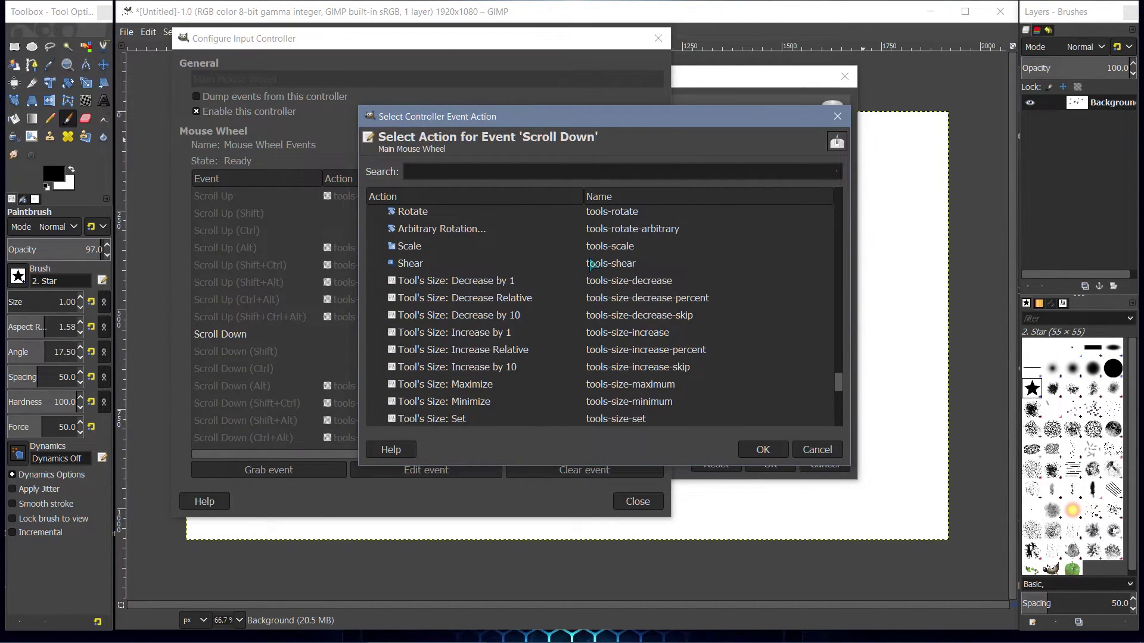
left_click(444, 282)
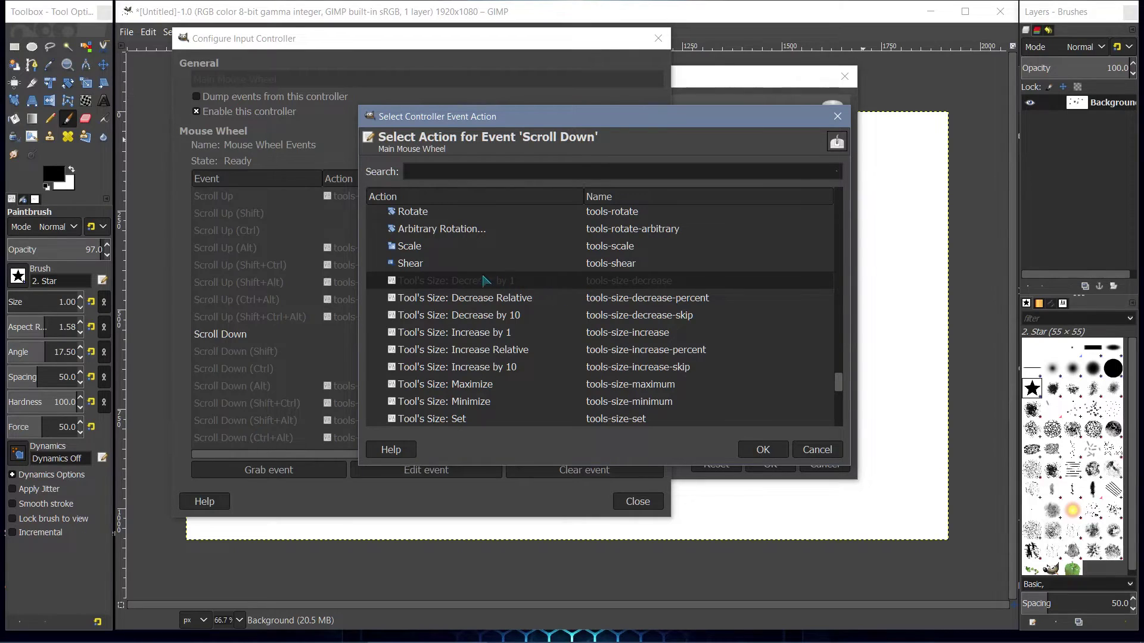
double_click(439, 286)
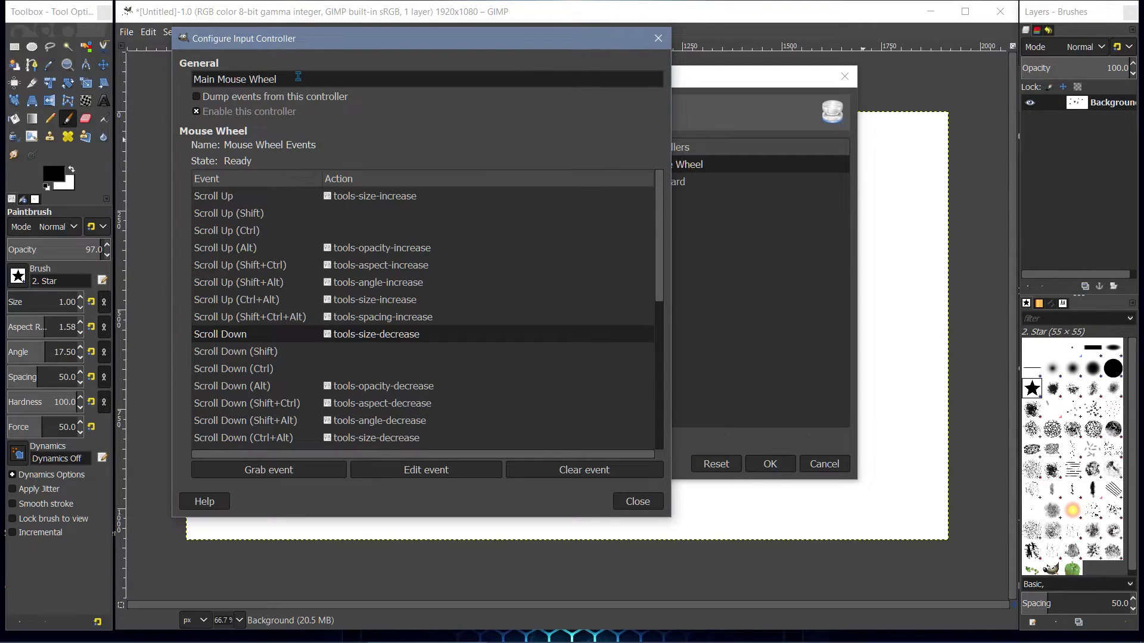
Step: Close the Main Mouse Wheel configuration and accept the Preferences to save the scroll event assignments
left_click_drag(278, 80, 190, 81)
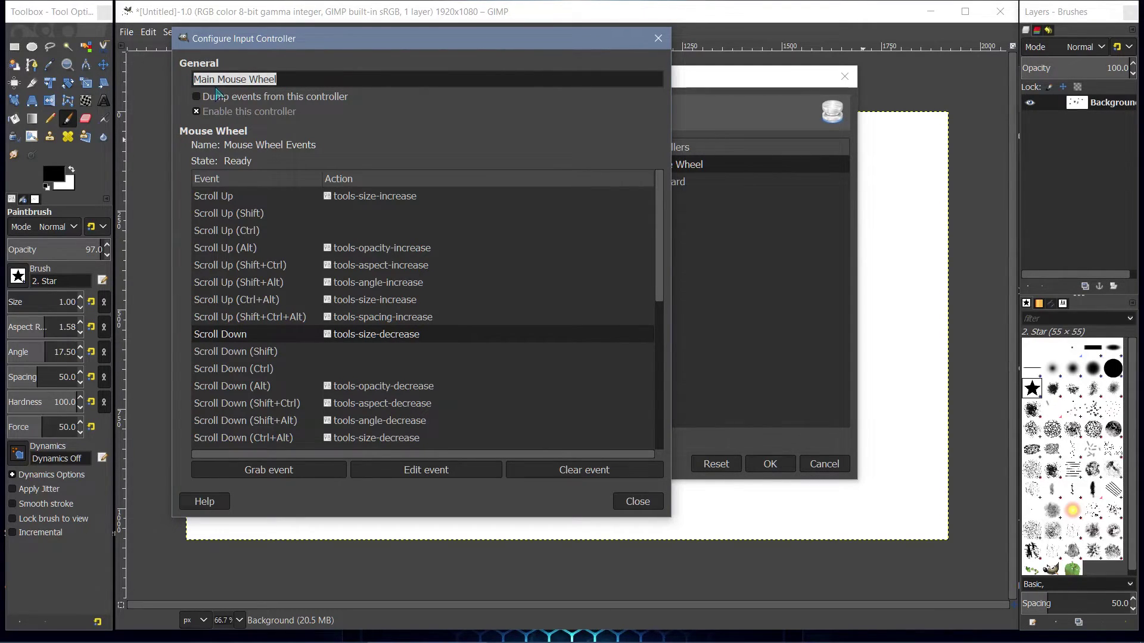
left_click(222, 339)
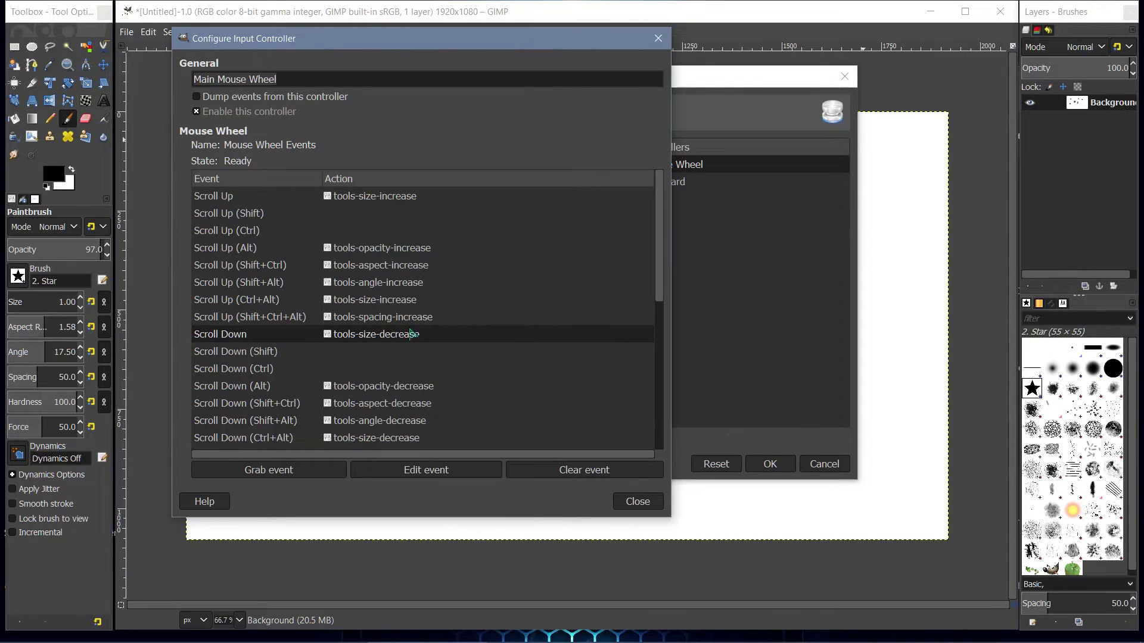
left_click(637, 502)
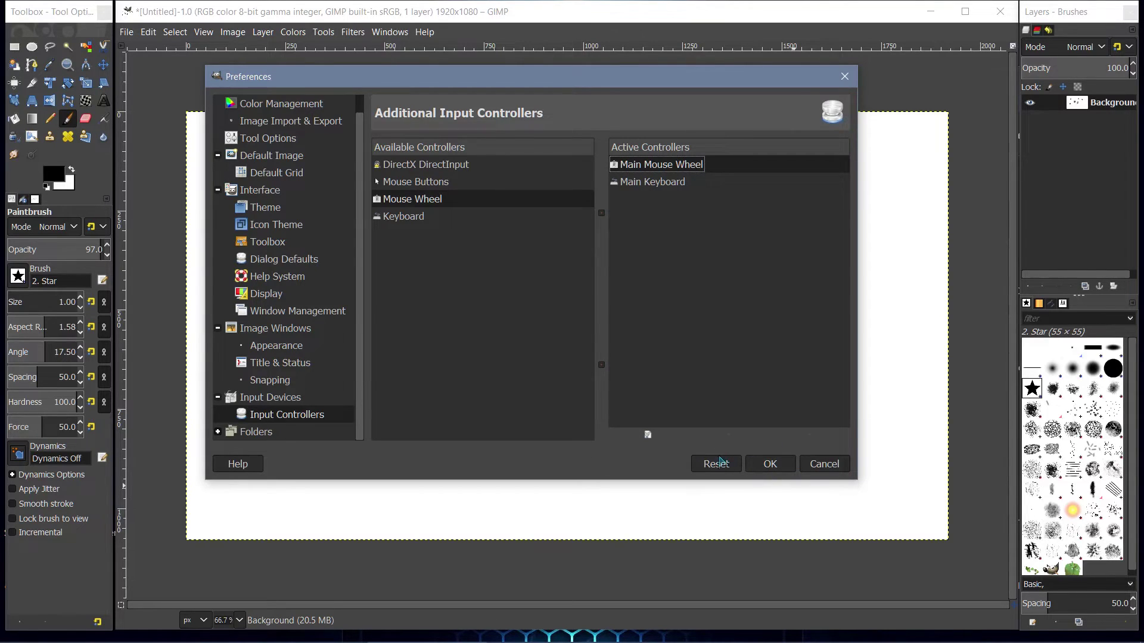
left_click(769, 465)
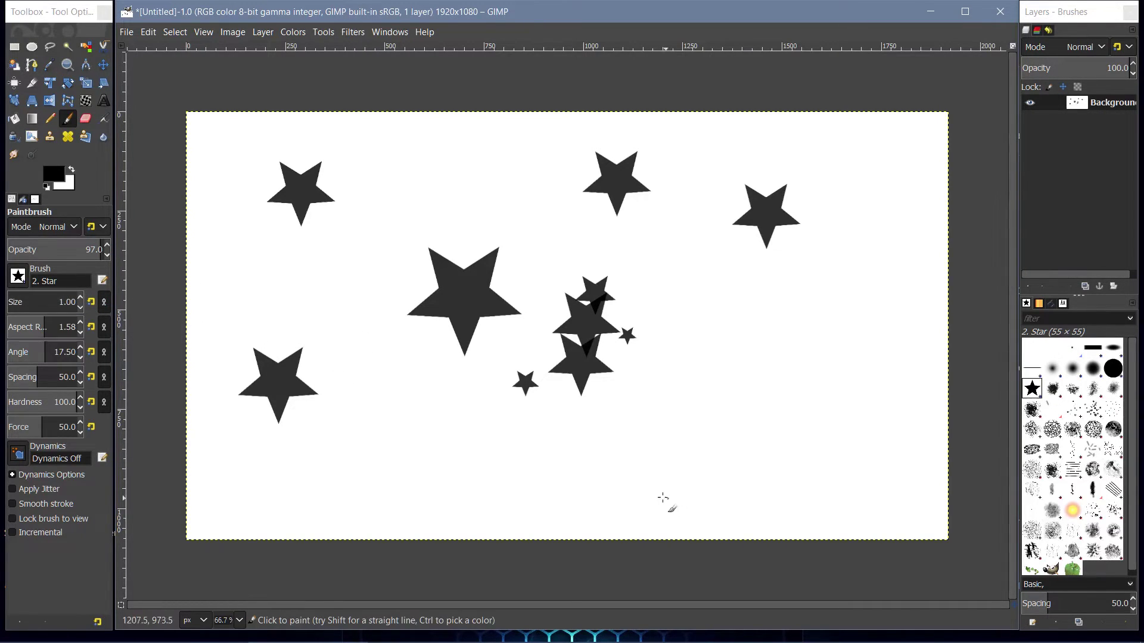
Step: Over the canvas, increase the Star paintbrush's size step by step to 173
key("bracketright")
key("bracketright")
key("bracketright")
key("bracketright")
key("bracketright")
key("bracketright")
key("bracketright")
key("bracketright")
key("bracketright")
key("bracketright")
key("bracketright")
key("bracketright")
key("bracketright")
key("bracketright")
key("bracketright")
key("bracketright")
key("bracketright")
key("bracketright")
key("bracketright")
key("bracketright")
key("bracketright")
key("bracketright")
key("bracketright")
key("bracketright")
key("bracketright")
key("bracketright")
key("bracketright")
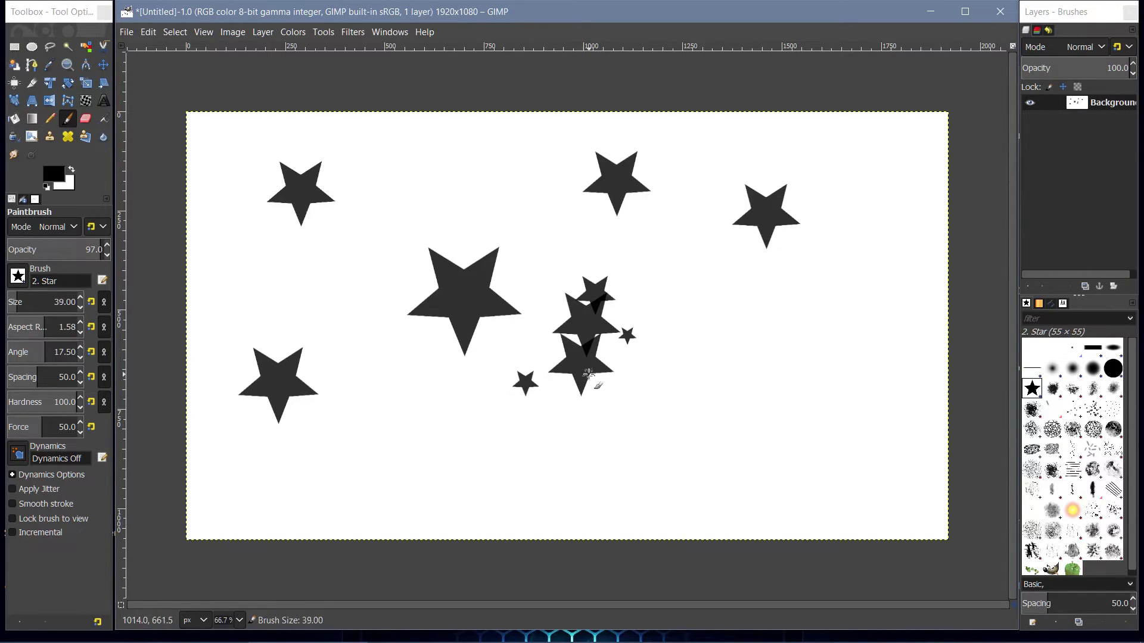
key("bracketright")
key("bracketright")
key("bracketright")
key("bracketright")
key("bracketright")
key("bracketright")
key("bracketright")
key("bracketright")
key("bracketright")
key("bracketright")
key("bracketright")
key("bracketright")
key("bracketright")
key("bracketright")
key("bracketright")
key("bracketright")
key("bracketright")
key("bracketright")
key("bracketright")
key("bracketright")
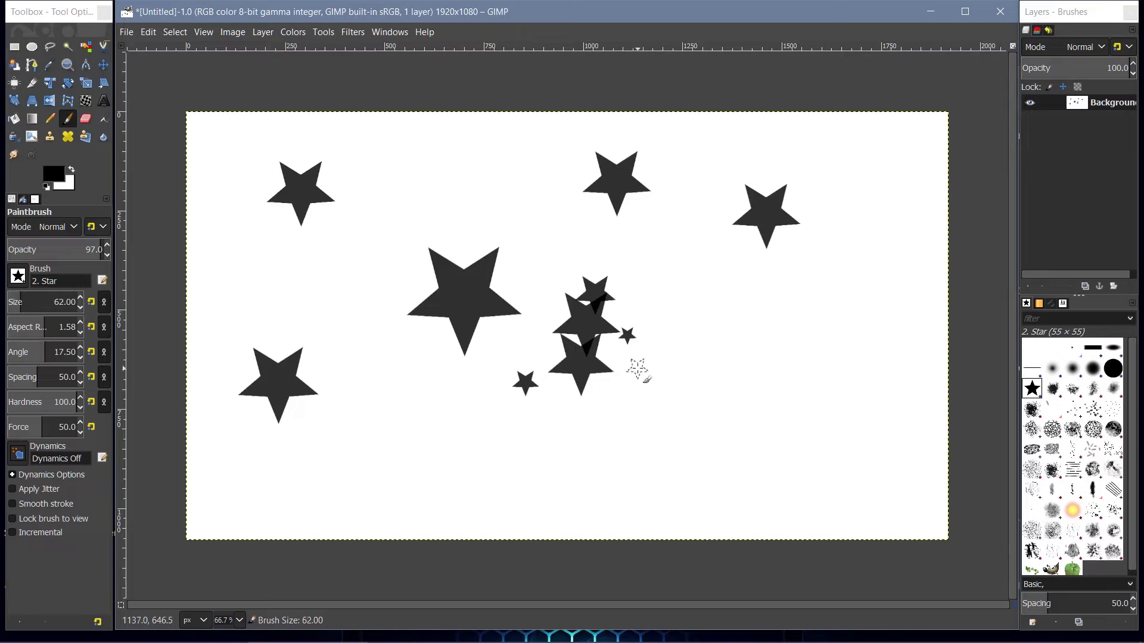
key("bracketright")
key("bracketright")
key("bracketright")
key("bracketright")
key("bracketright")
key("bracketright")
key("bracketright")
key("bracketright")
key("bracketright")
key("bracketright")
key("bracketright")
key("bracketright")
key("bracketright")
key("bracketright")
key("bracketright")
key("bracketright")
key("bracketright")
key("bracketright")
key("bracketright")
key("bracketright")
key("bracketright")
key("bracketright")
key("bracketright")
key("bracketright")
key("bracketright")
key("bracketright")
key("bracketright")
key("bracketright")
key("bracketright")
key("bracketright")
key("bracketright")
key("bracketright")
key("bracketright")
key("bracketright")
key("bracketright")
key("bracketright")
key("bracketright")
key("bracketright")
key("bracketright")
key("bracketright")
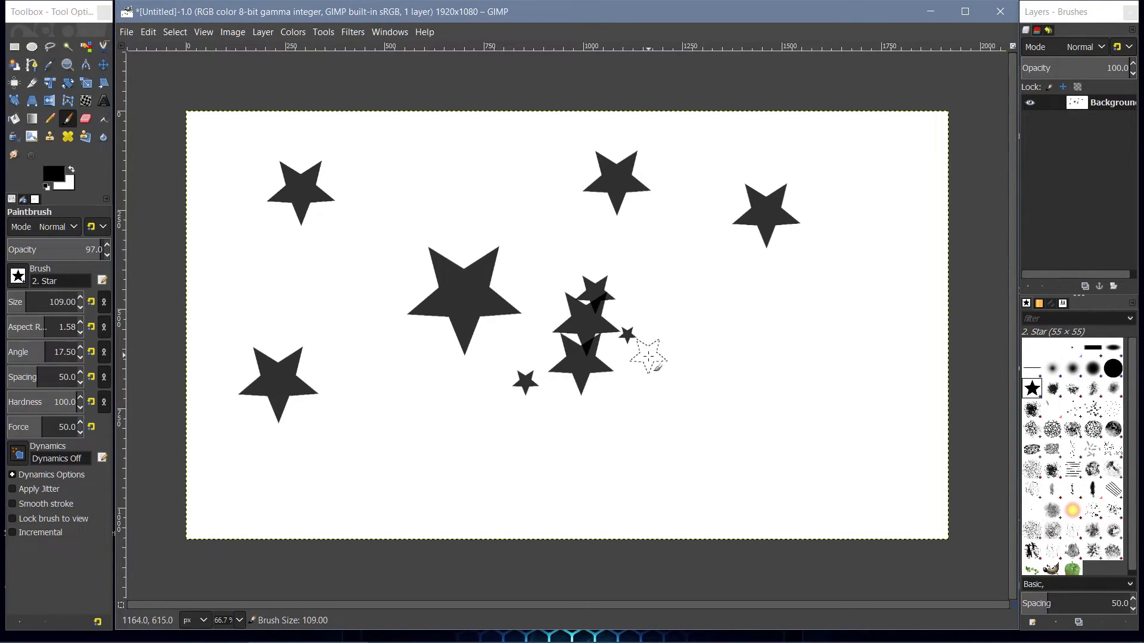
key("bracketright")
key("bracketright")
key("bracketright")
key("bracketright")
key("bracketright")
key("bracketright")
key("bracketright")
key("bracketright")
key("bracketright")
key("bracketright")
key("bracketright")
key("bracketright")
key("bracketright")
key("bracketright")
key("bracketright")
key("bracketright")
key("bracketright")
key("bracketright")
key("bracketright")
key("bracketright")
key("bracketright")
key("bracketright")
key("bracketright")
key("bracketright")
key("bracketright")
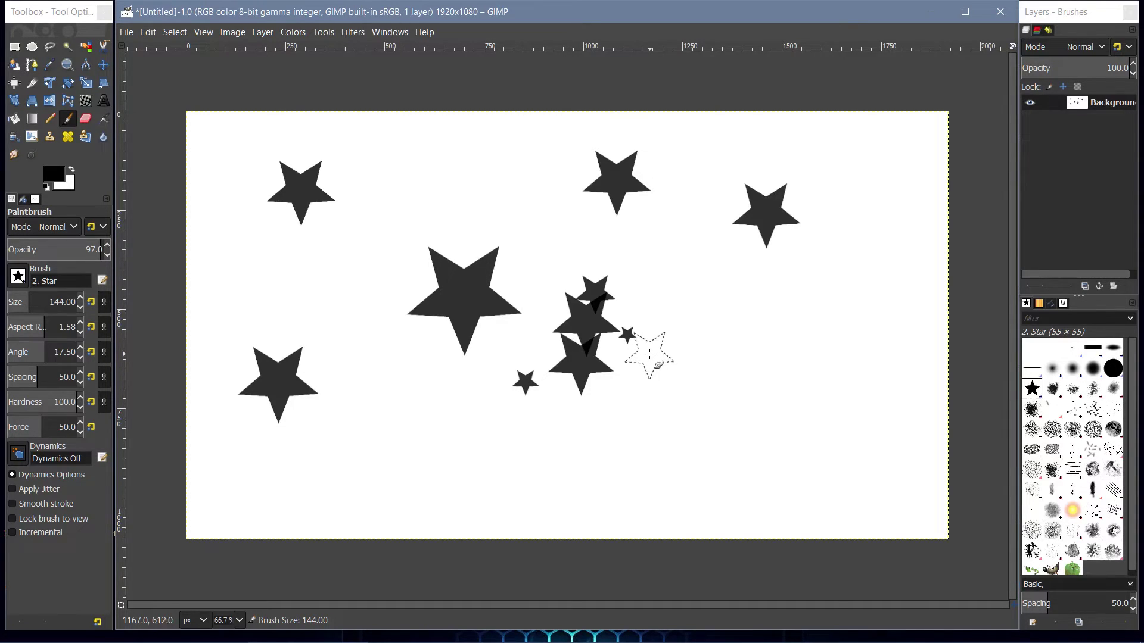
key("bracketright")
key("bracketright")
key("bracketright")
key("bracketright")
key("bracketright")
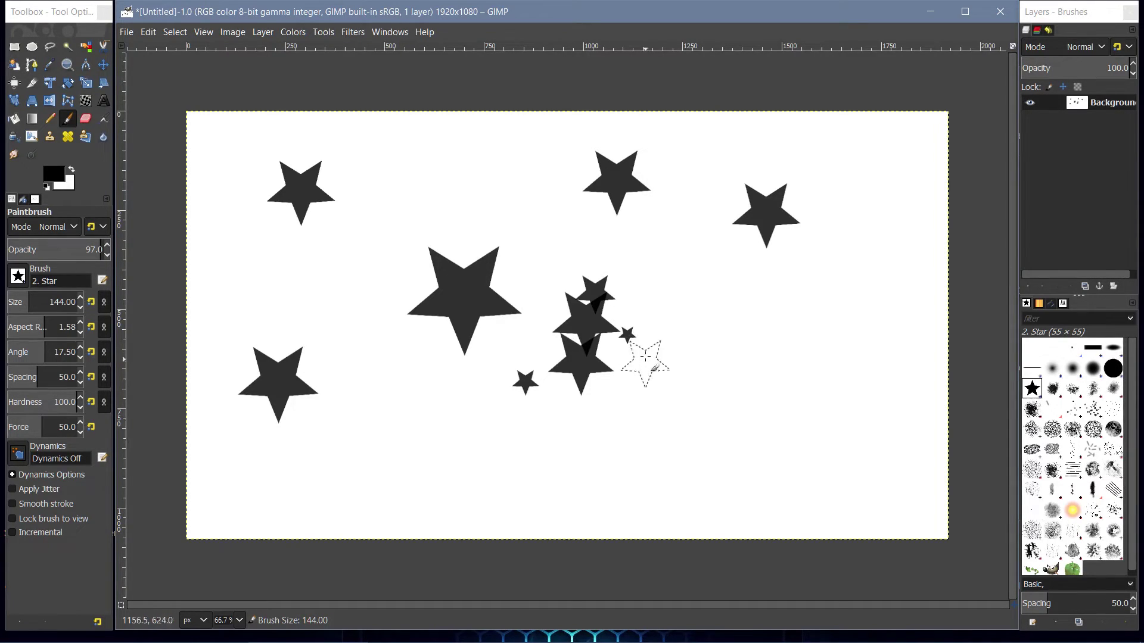
key("bracketright")
key("bracketright")
key("bracketright")
key("bracketright")
key("bracketright")
key("bracketright")
key("bracketright")
key("bracketright")
key("bracketright")
key("bracketright")
key("bracketright")
key("bracketright")
key("bracketright")
key("bracketright")
key("bracketright")
key("bracketright")
key("bracketright")
key("bracketright")
key("bracketright")
key("bracketright")
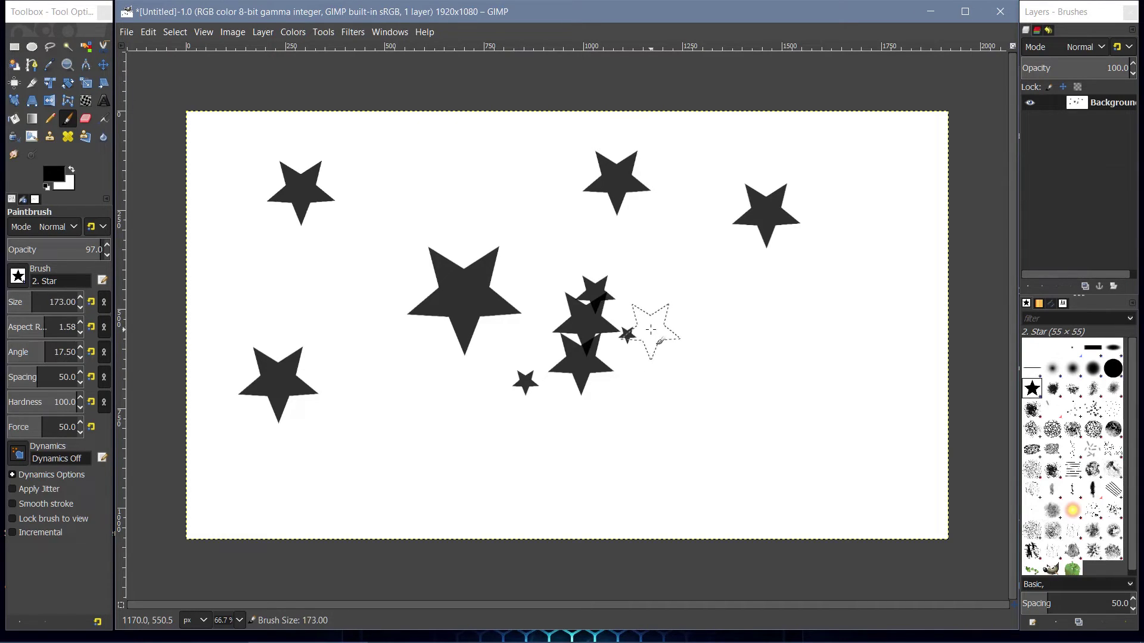
Step: Stamp a large star right of the central star cluster, and reduce the brush size step by step to stamp a tiny star below it
left_click(703, 367)
key("bracketleft")
key("bracketleft")
key("bracketleft")
key("bracketleft")
key("bracketleft")
key("bracketleft")
key("bracketleft")
key("bracketleft")
key("bracketleft")
key("bracketleft")
key("bracketleft")
key("bracketleft")
key("bracketleft")
key("bracketleft")
key("bracketleft")
key("bracketleft")
key("bracketleft")
key("bracketleft")
key("bracketleft")
key("bracketleft")
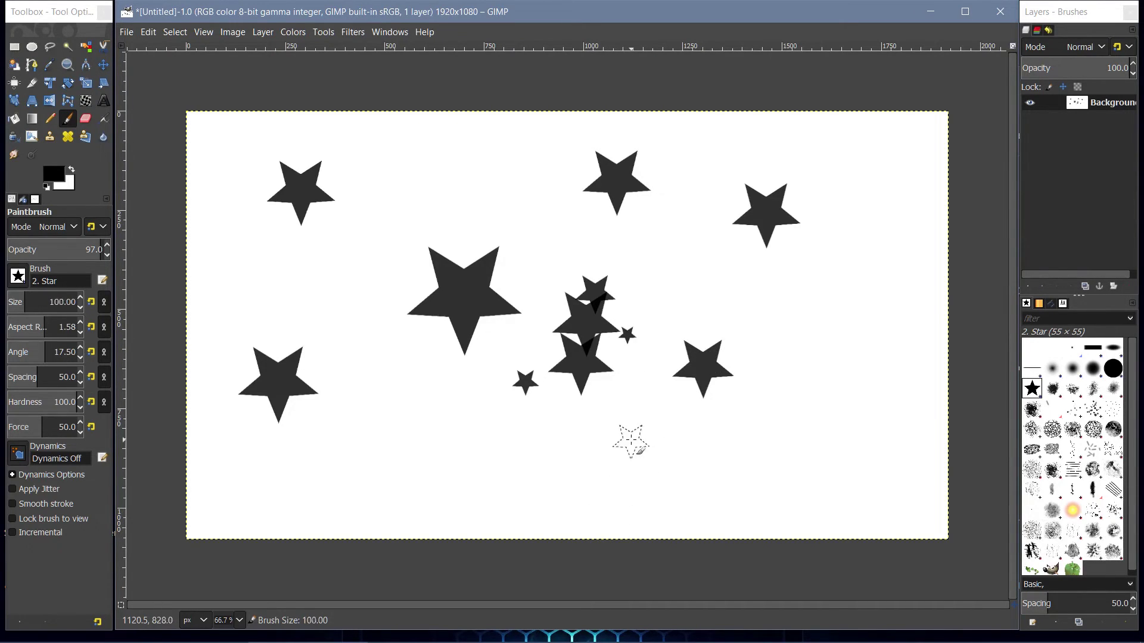
key("bracketleft")
key("bracketleft")
key("bracketleft")
key("bracketleft")
key("bracketleft")
key("bracketleft")
key("bracketleft")
key("bracketleft")
key("bracketleft")
key("bracketleft")
key("bracketleft")
key("bracketleft")
key("bracketleft")
key("bracketleft")
key("bracketleft")
key("bracketleft")
key("bracketleft")
key("bracketleft")
key("bracketleft")
key("bracketleft")
left_click(631, 444)
Step: Increase the Star paintbrush's size step by step to 78 over the canvas
key("bracketright")
key("bracketright")
key("bracketright")
key("bracketright")
key("bracketright")
key("bracketright")
key("bracketright")
key("bracketright")
key("bracketright")
key("bracketright")
key("bracketright")
key("bracketright")
key("bracketright")
key("bracketright")
key("bracketright")
key("bracketright")
key("bracketright")
key("bracketright")
key("bracketright")
key("bracketright")
key("bracketright")
key("bracketright")
key("bracketright")
key("bracketright")
key("bracketright")
key("bracketright")
key("bracketright")
key("bracketright")
key("bracketright")
key("bracketright")
key("bracketright")
key("bracketright")
key("bracketright")
key("bracketright")
key("bracketright")
key("bracketright")
key("bracketright")
key("bracketright")
key("bracketright")
key("bracketright")
key("bracketright")
key("bracketright")
key("bracketright")
key("bracketright")
key("bracketright")
key("bracketright")
key("bracketright")
key("bracketright")
key("bracketright")
key("bracketright")
Step: Scatter small stars with the size 78 brush across the empty areas around the larger stars, placing a few as overlapping pairs
left_click(668, 286)
left_click(327, 154)
left_click_drag(304, 300, 316, 307)
left_click(409, 325)
left_click(263, 239)
left_click(482, 167)
left_click_drag(389, 439, 403, 445)
left_click(557, 151)
left_click(761, 255)
left_click(837, 350)
left_click_drag(469, 457, 483, 460)
left_click(671, 438)
left_click_drag(335, 388, 349, 387)
left_click(498, 395)
left_click(412, 227)
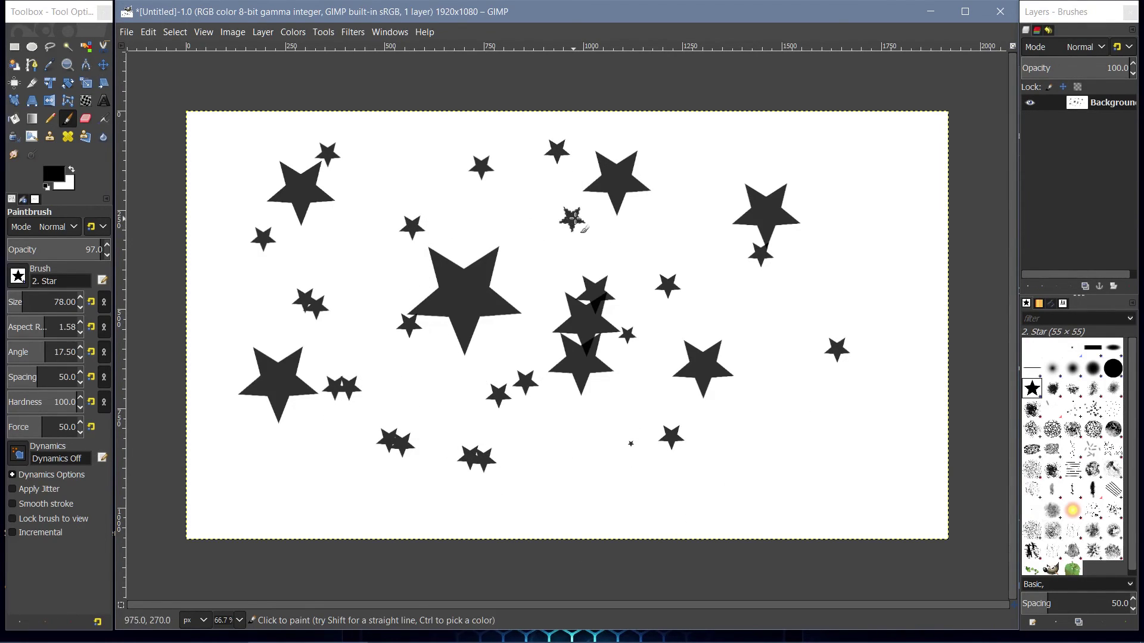